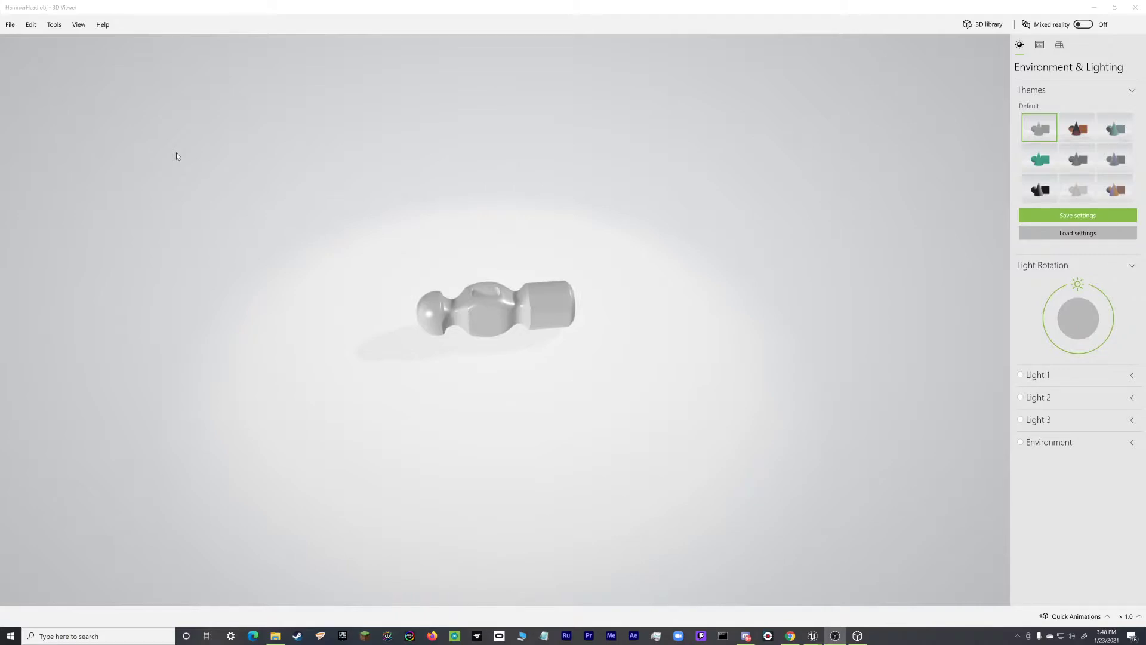
Step: Switch to Blender and open HammerHead.blend from the Blender Save Files folder
left_click(1094, 7)
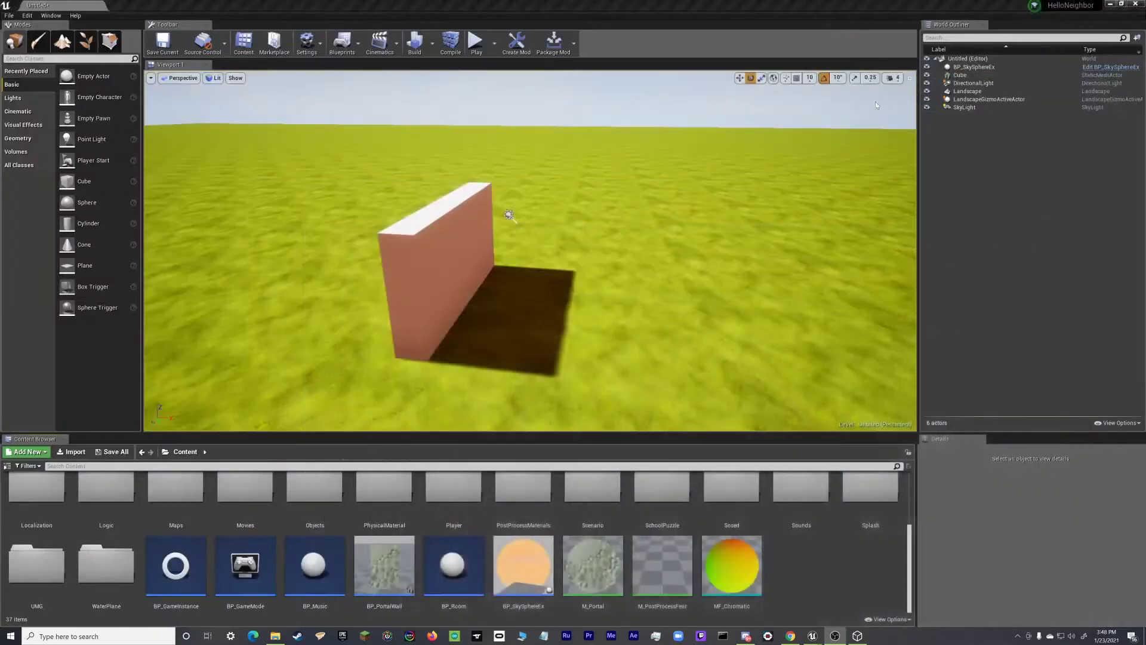
left_click(1109, 5)
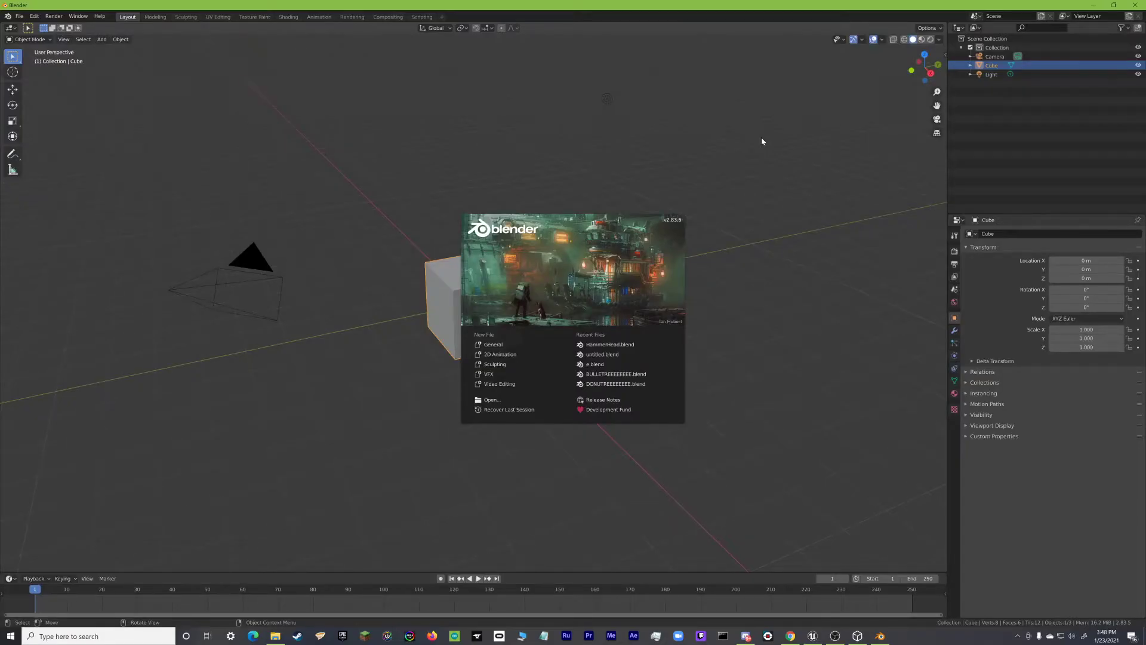
left_click(619, 258)
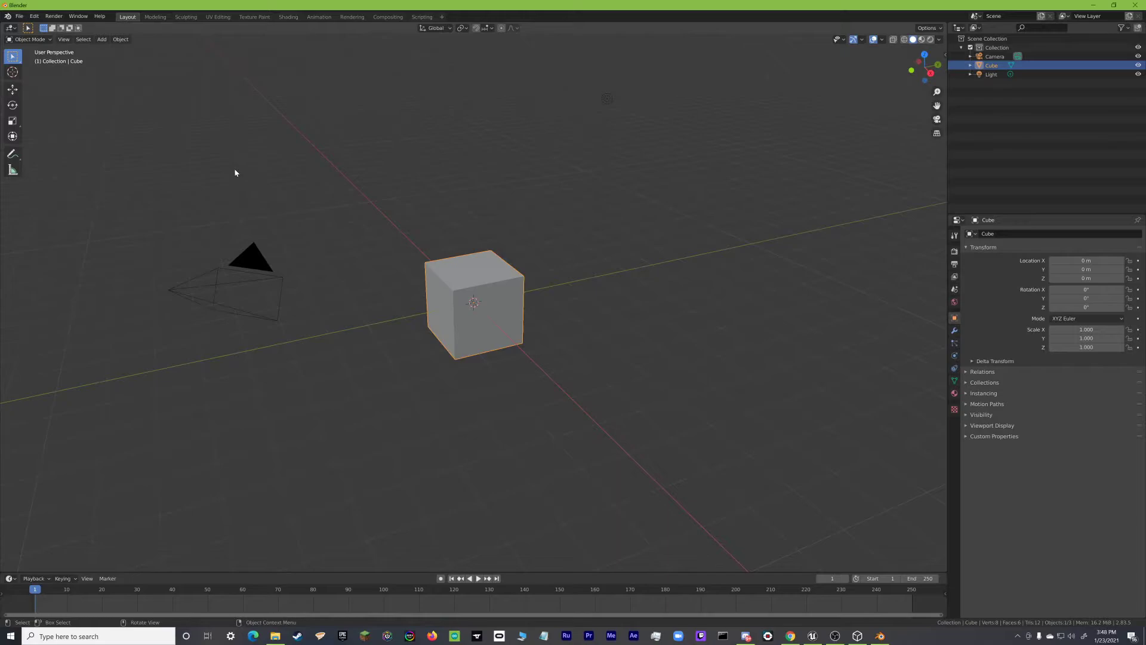
left_click(19, 16)
left_click(36, 37)
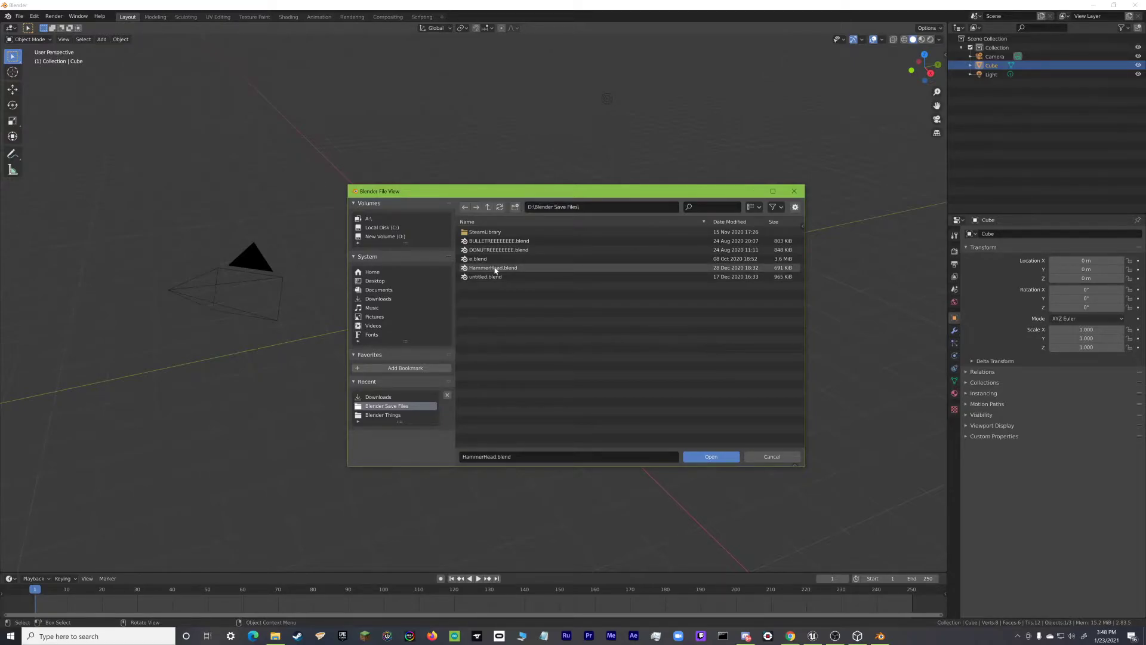
left_click(698, 457)
right_click(647, 391)
left_click(738, 373)
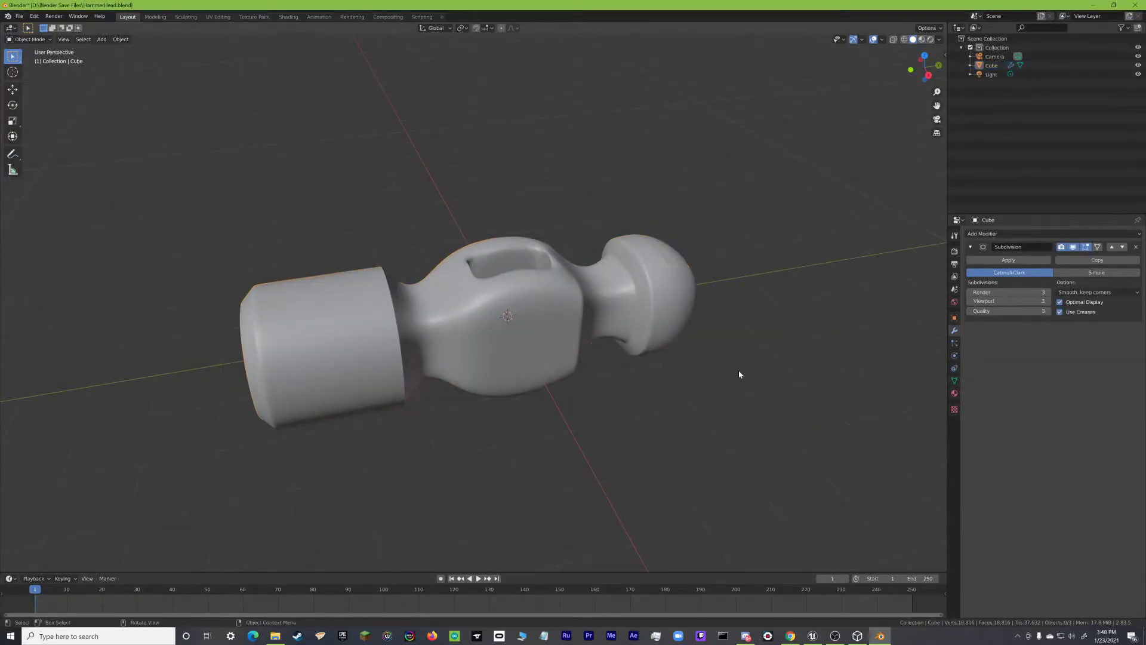
middle_click_drag(739, 373, 777, 361)
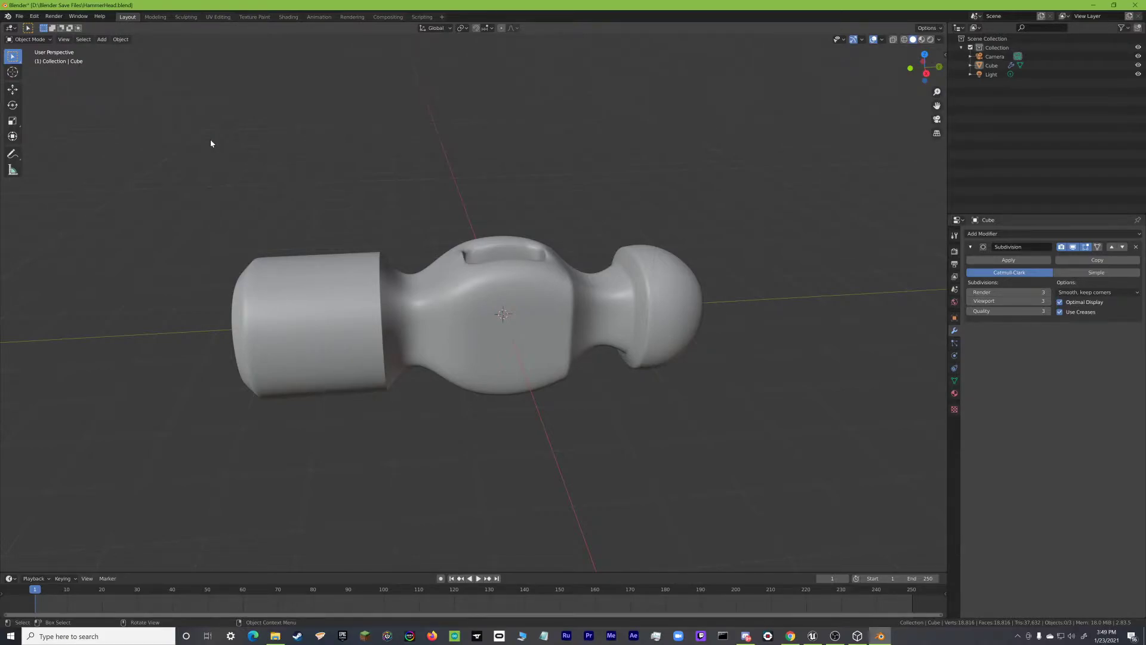
Step: Start opening another Blender file and save the changes to HammerHead.blend
left_click(19, 16)
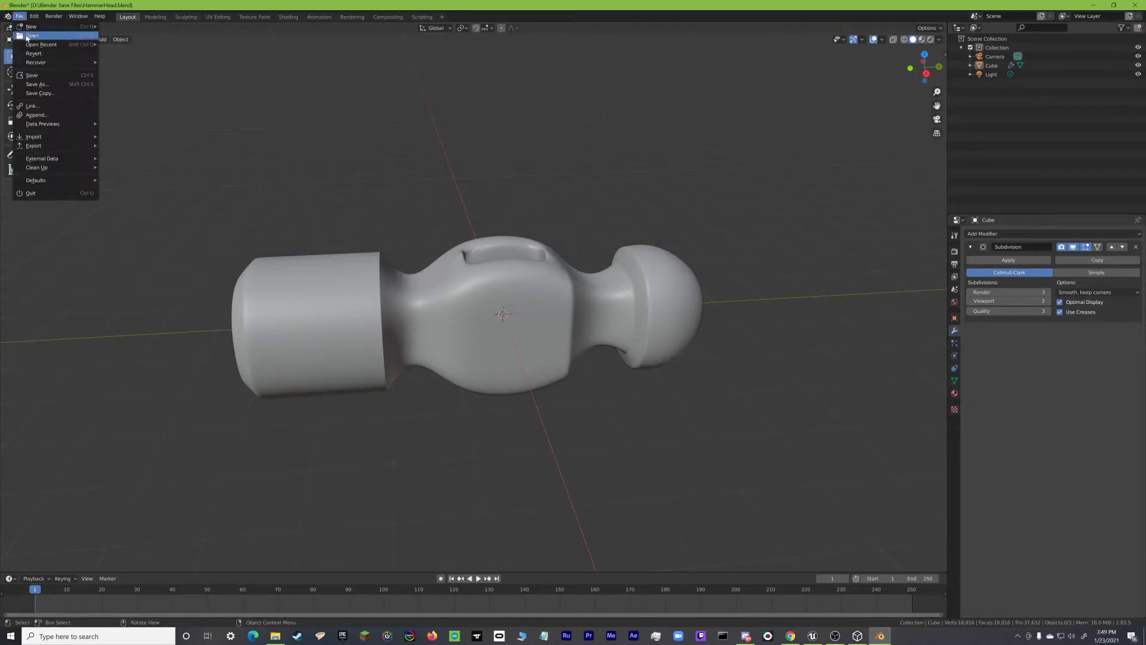
left_click(32, 36)
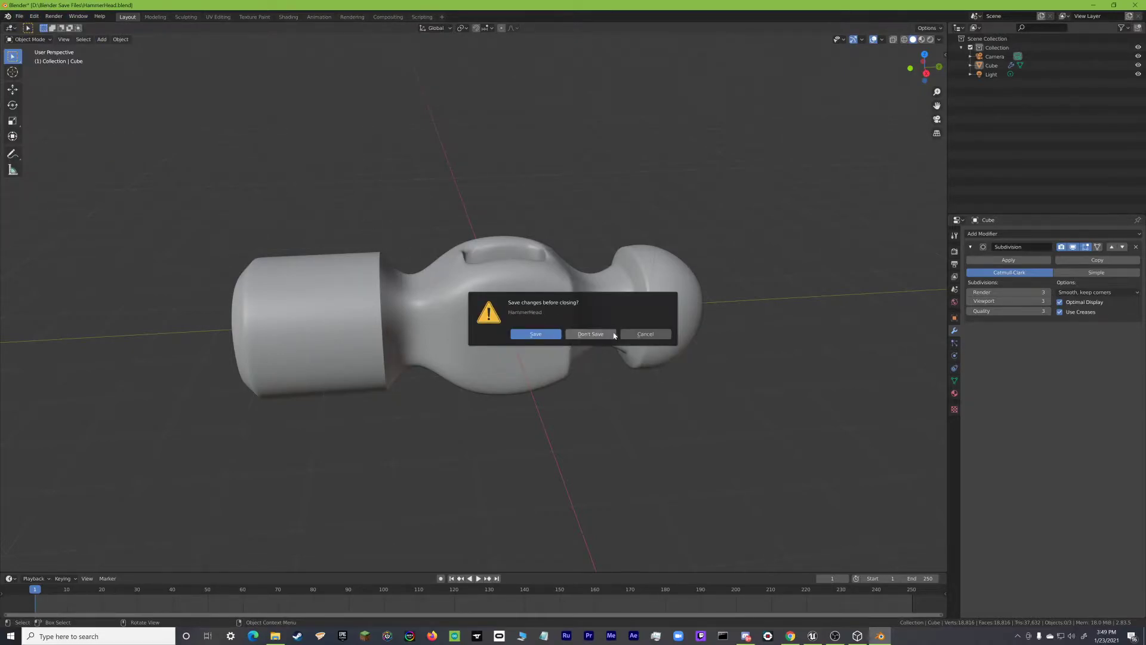
left_click(544, 334)
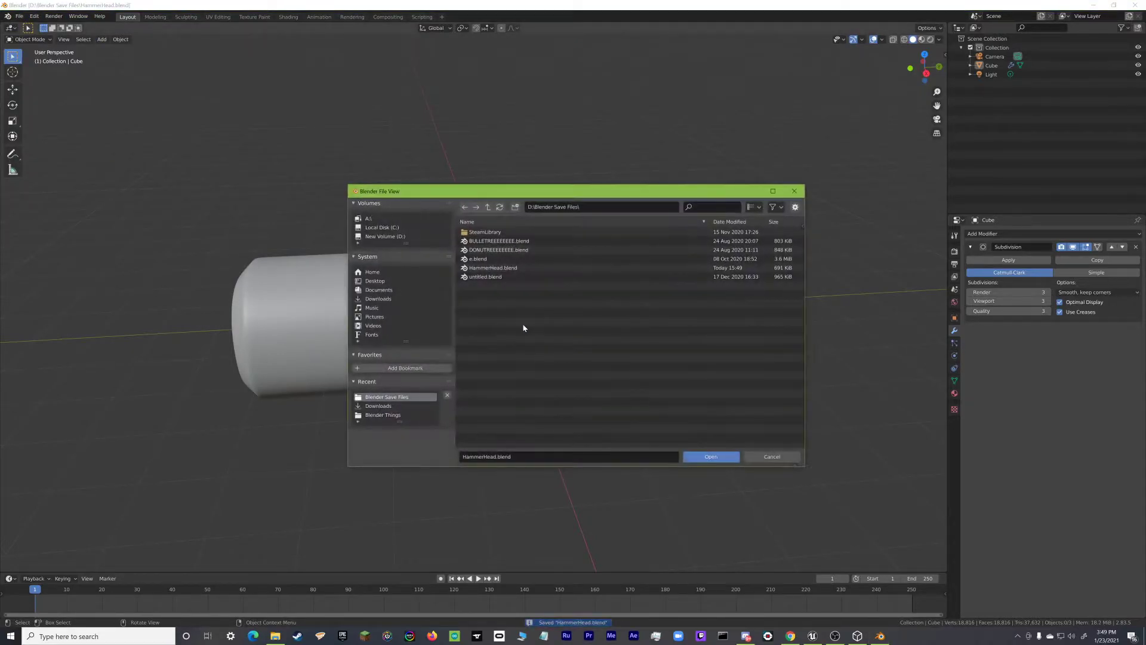
left_click(373, 299)
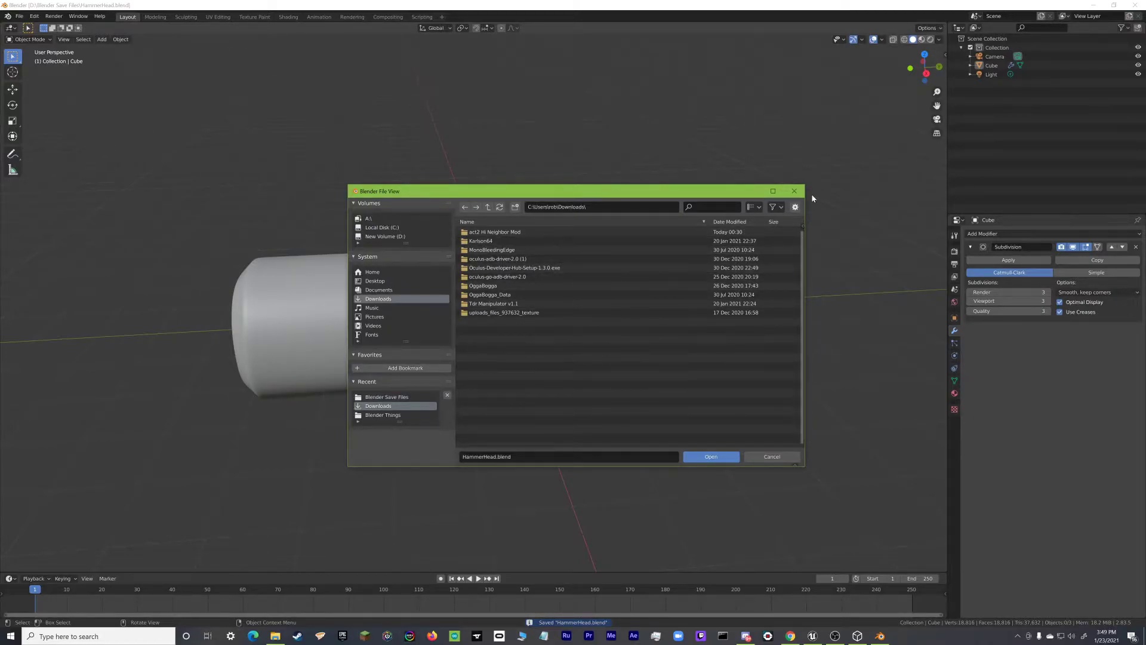
left_click(794, 191)
right_click(794, 369)
left_click(797, 391)
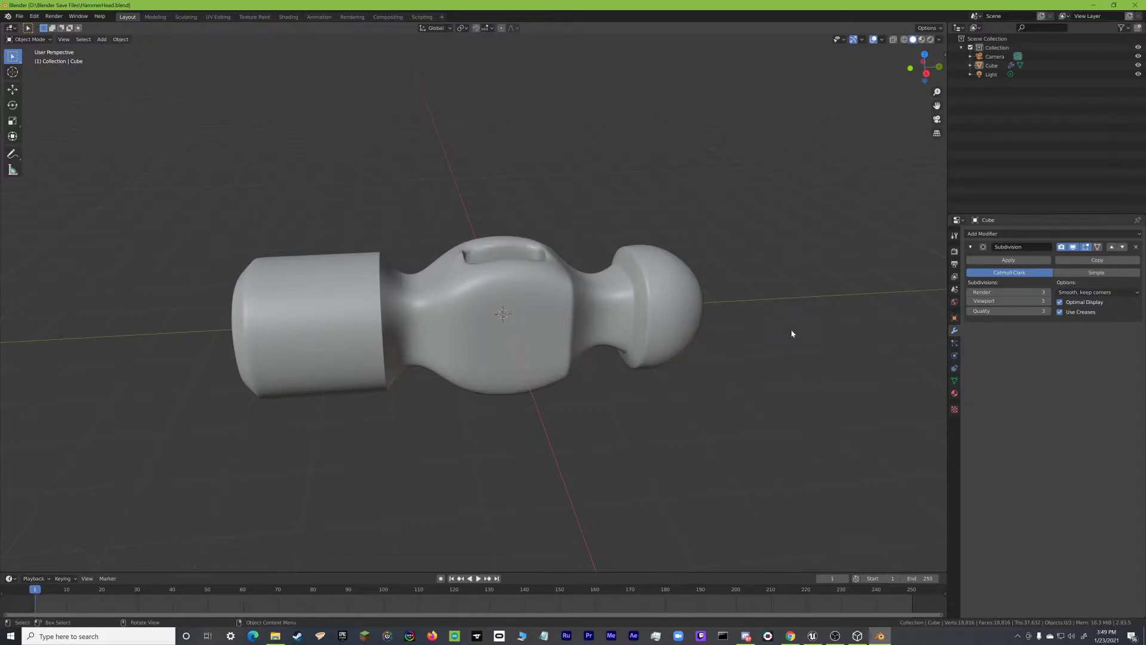
Step: Try to import the Wavefront file HammerHead.obj from the Downloads folder
left_click(19, 16)
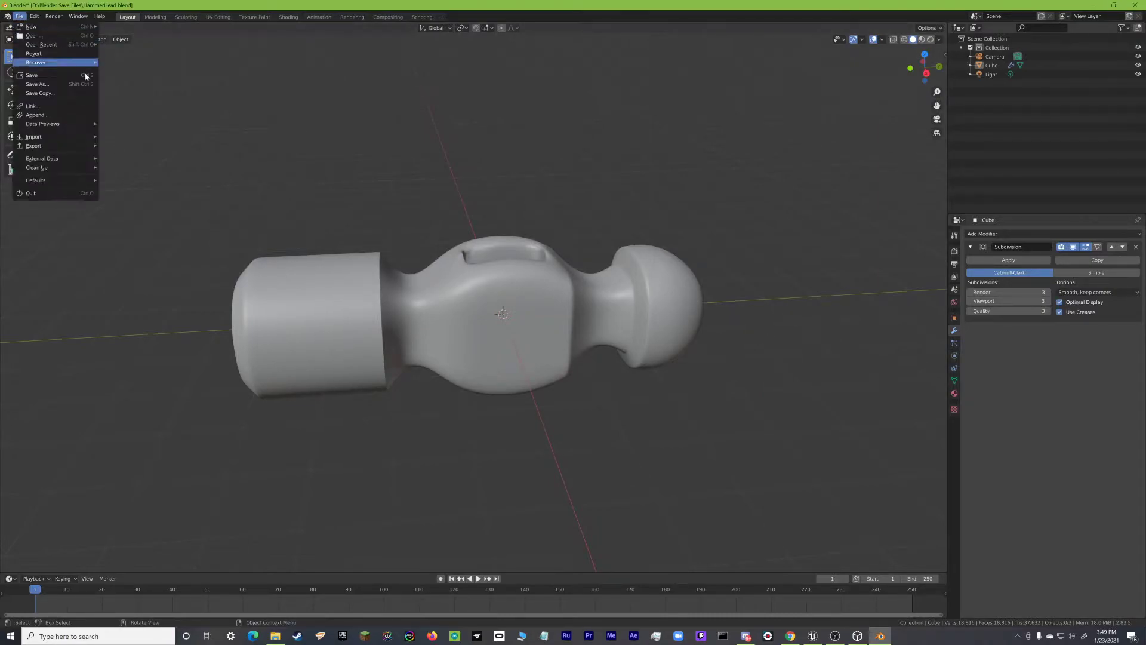
mouse_move(57, 139)
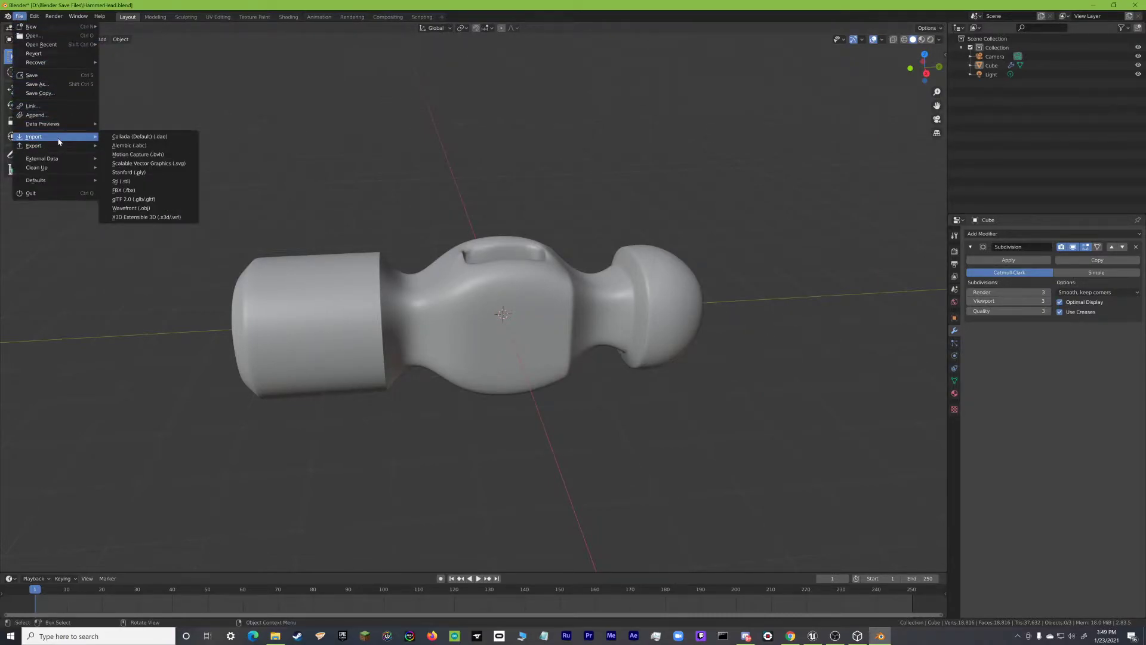
left_click(161, 210)
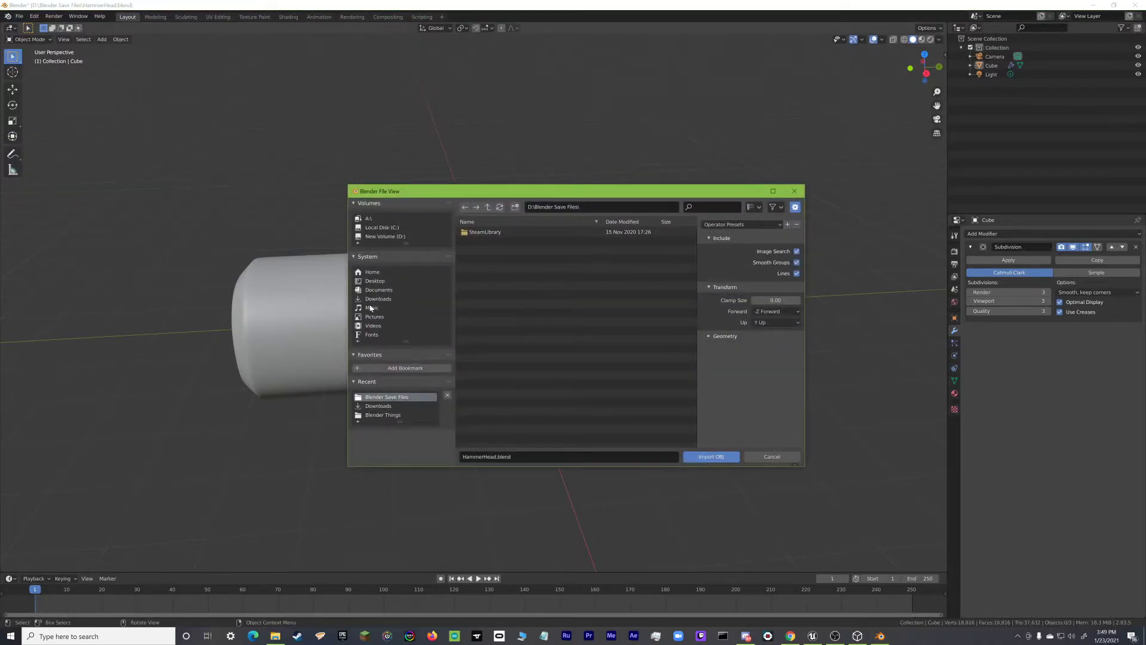
left_click(371, 300)
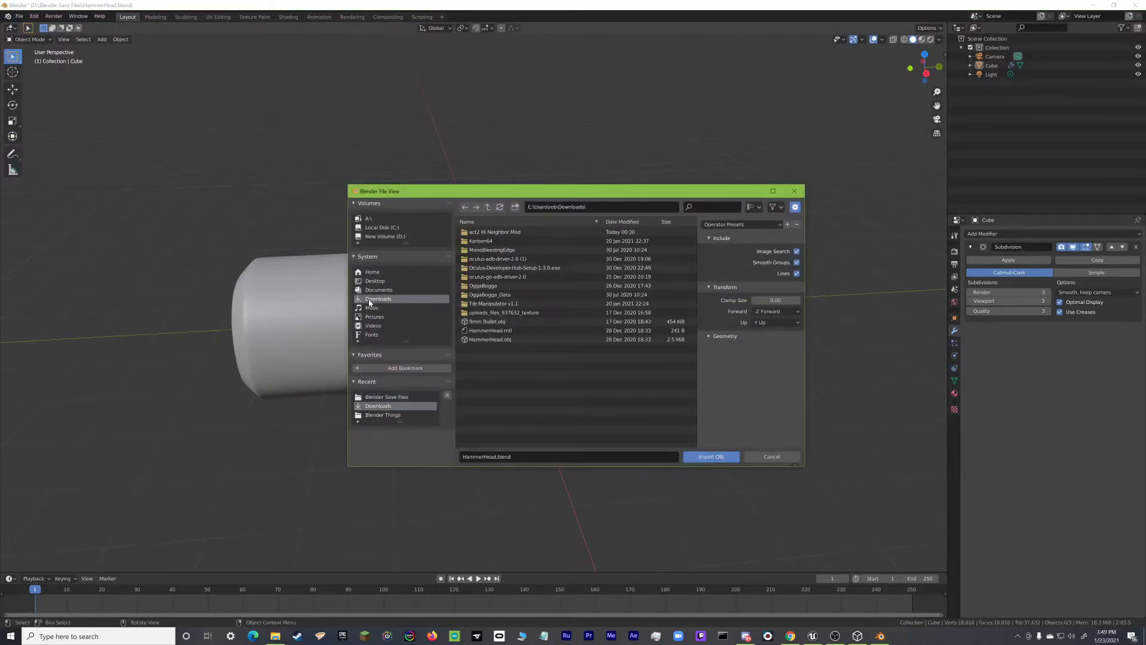
double_click(518, 340)
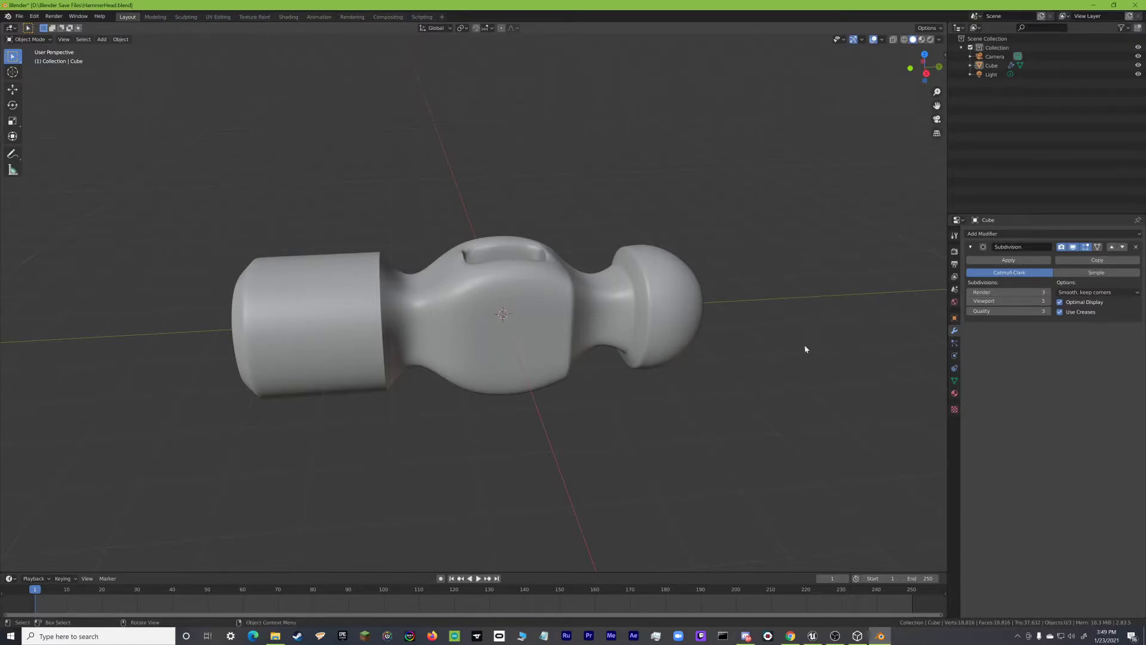
mouse_move(793, 352)
middle_mouse_down()
mouse_move(682, 350)
mouse_move(803, 350)
mouse_move(788, 353)
middle_mouse_up()
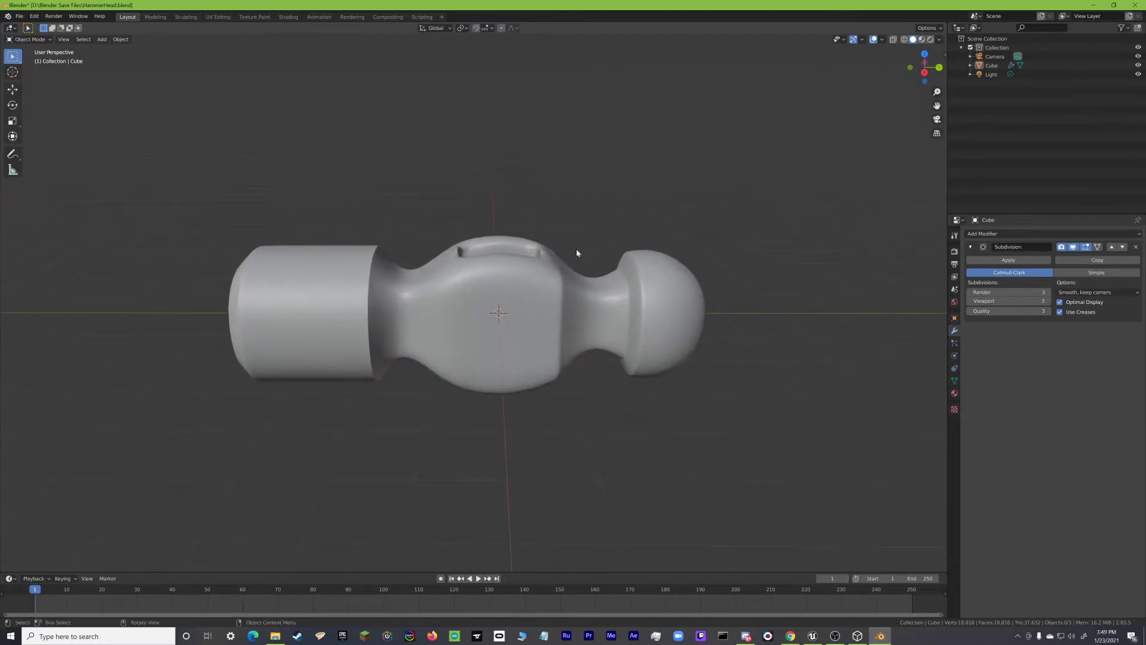
Step: Export the hammer head model in FBX format as HammerHead.fbx to the Downloads folder
left_click(21, 16)
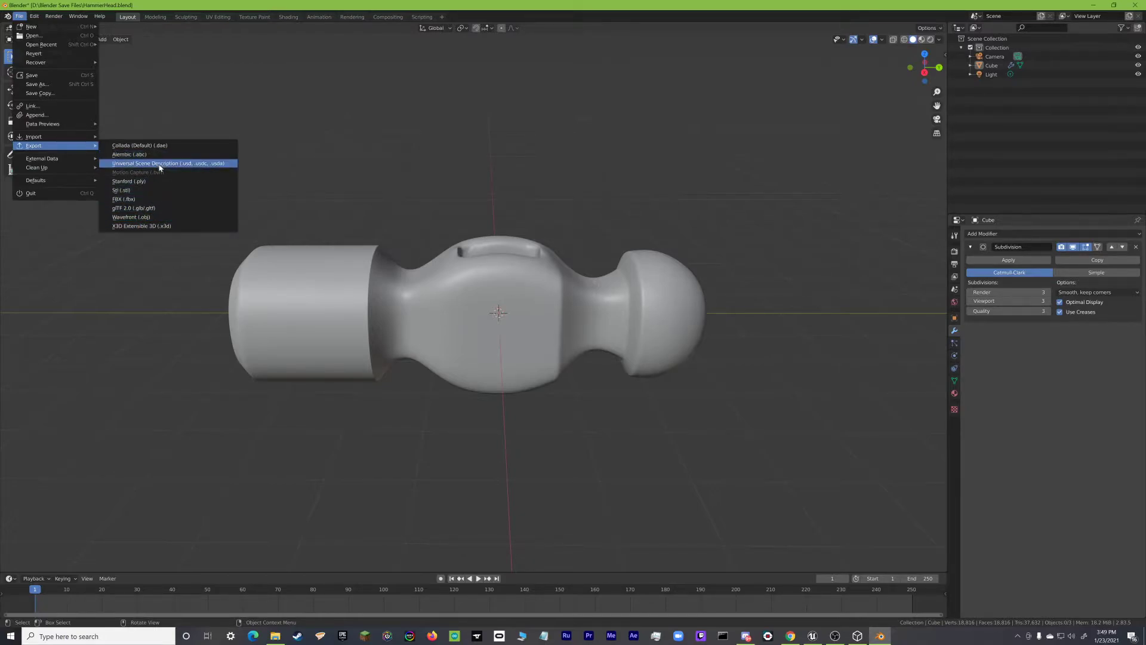
left_click(156, 200)
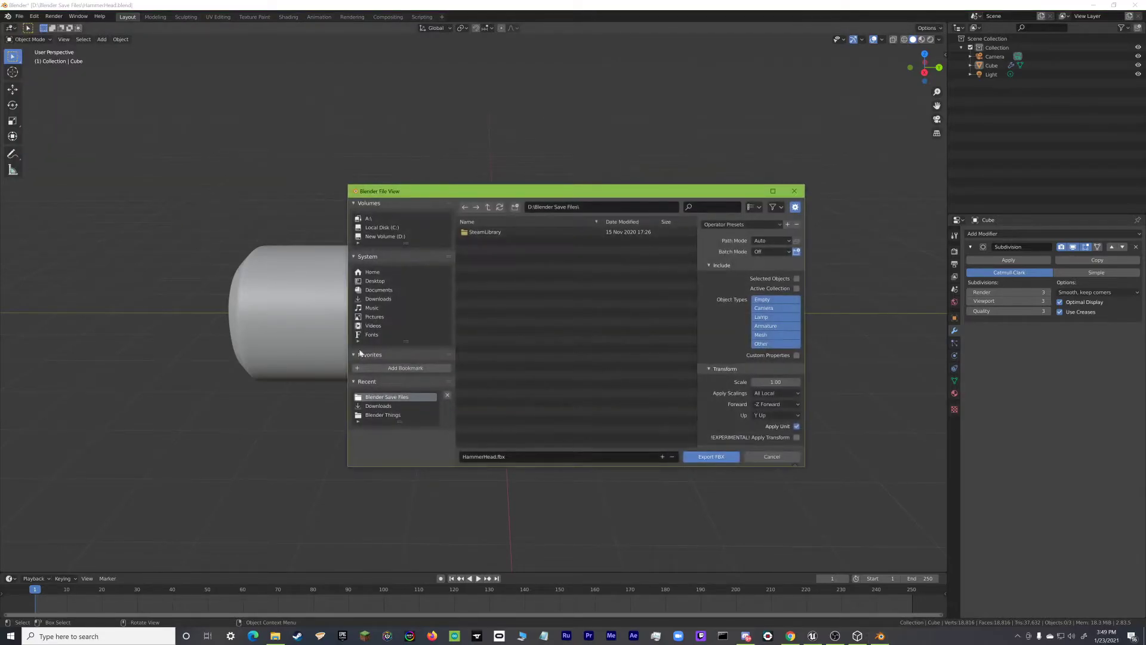
left_click(377, 300)
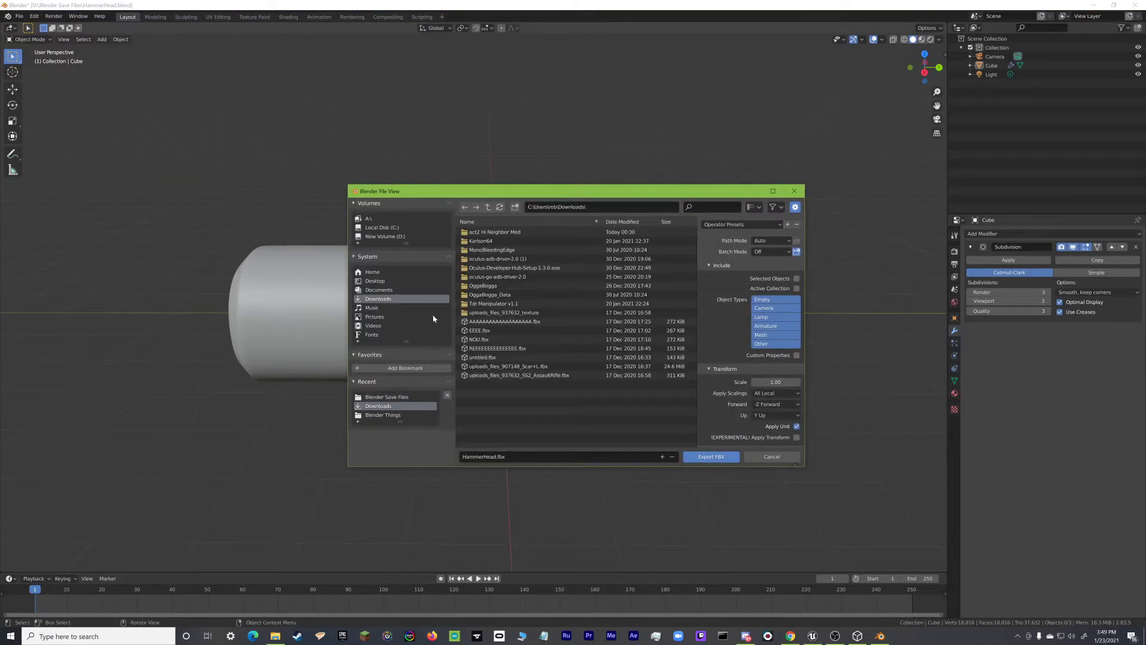
left_click(706, 456)
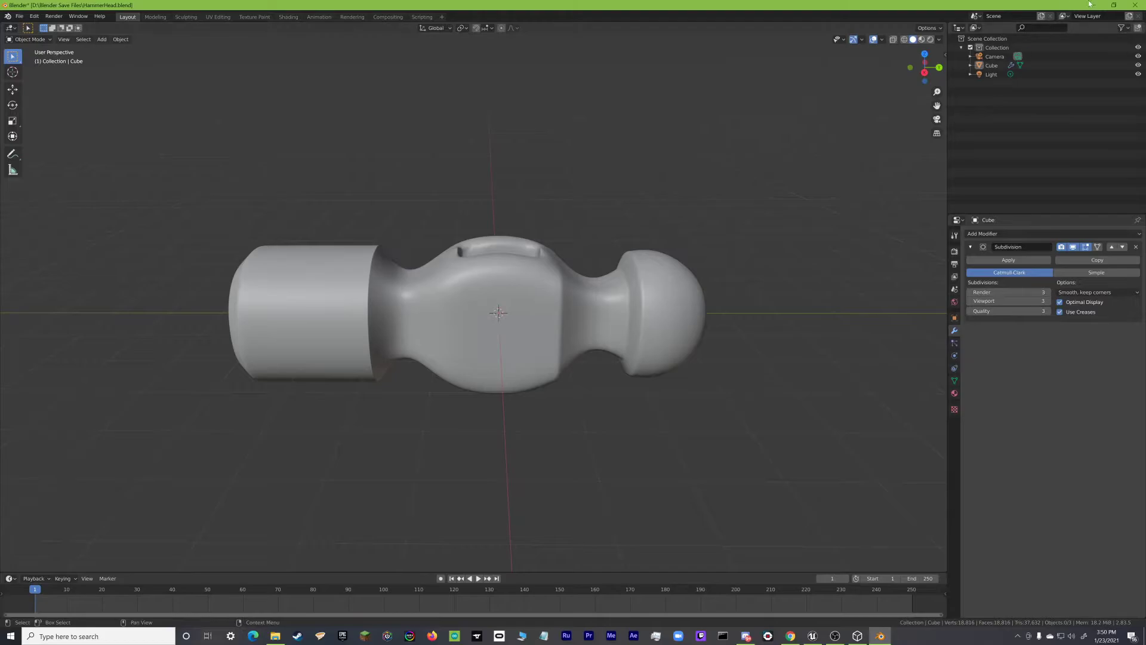
Step: Close Blender without saving, close 3D Viewer, and switch to the HelloNeighbor project in Unreal Editor
left_click(1134, 5)
left_click(590, 335)
left_click(857, 628)
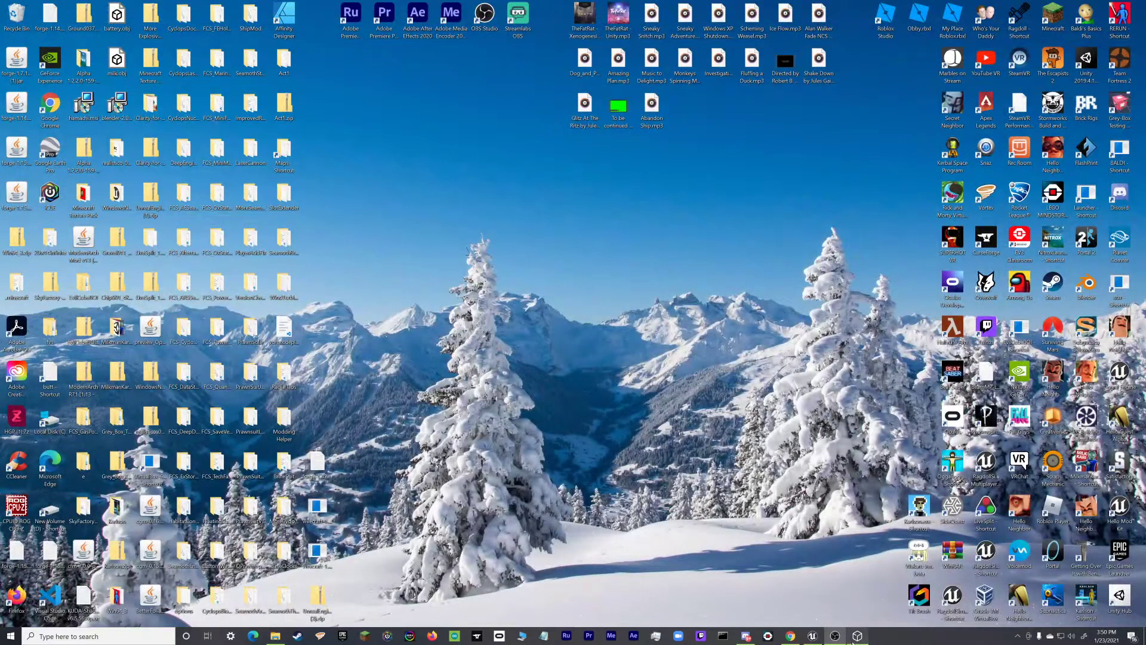
left_click(1134, 7)
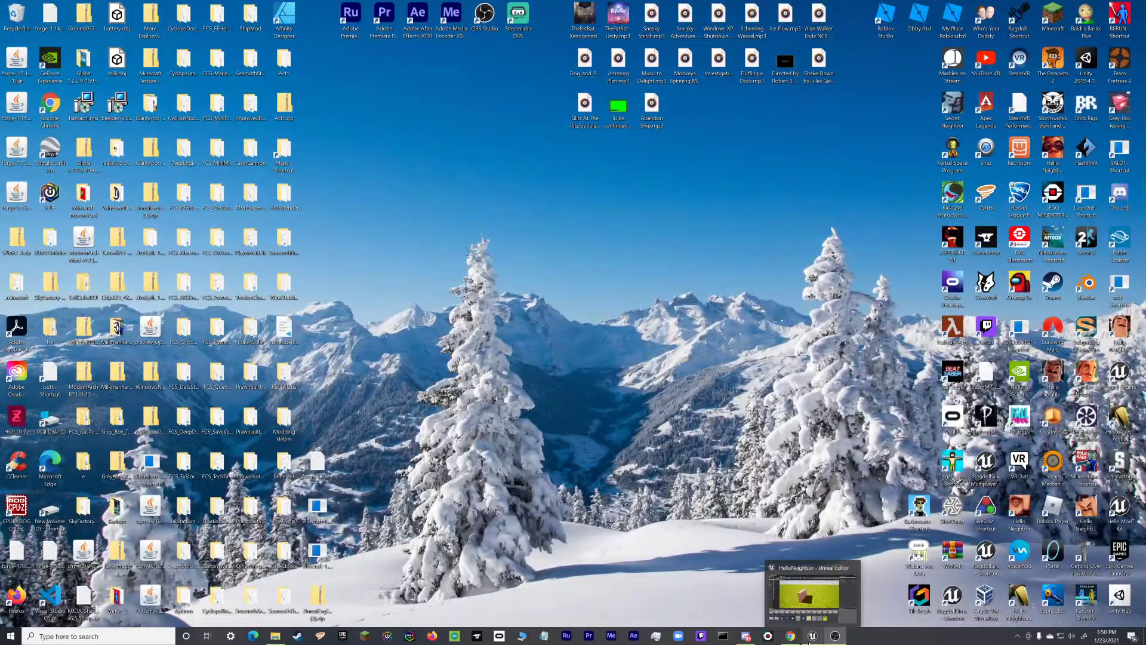
left_click(811, 637)
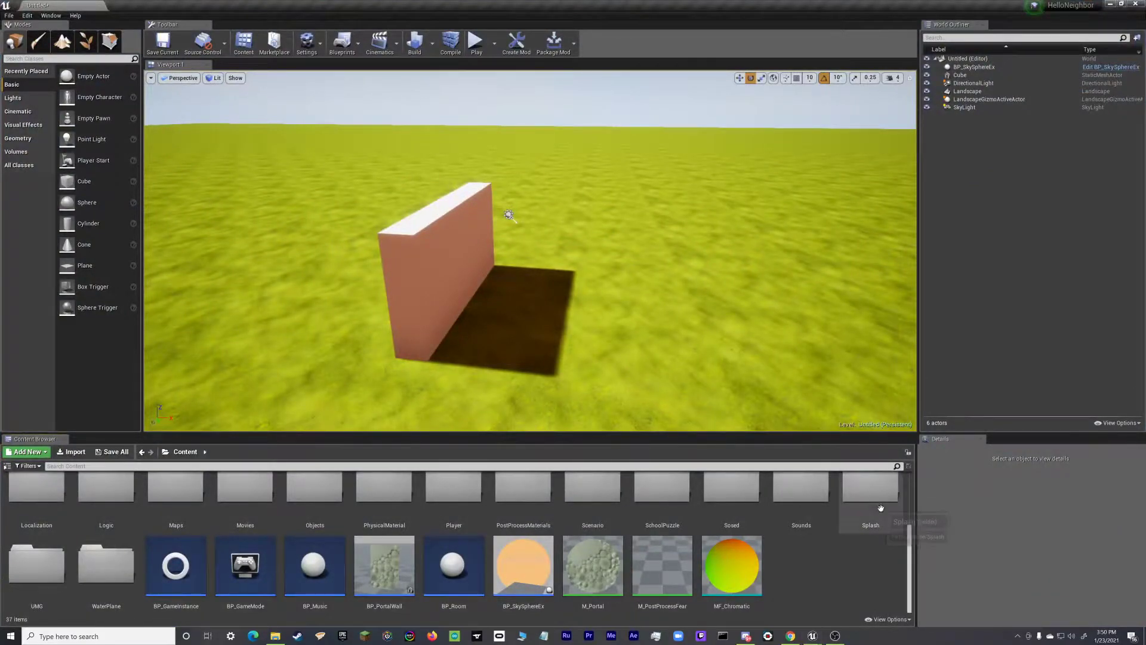
Step: Examine the hi2 Content folder and its maps subfolder in the Open Level dialog, then close it without opening a level
scroll(877, 541, "up", 3)
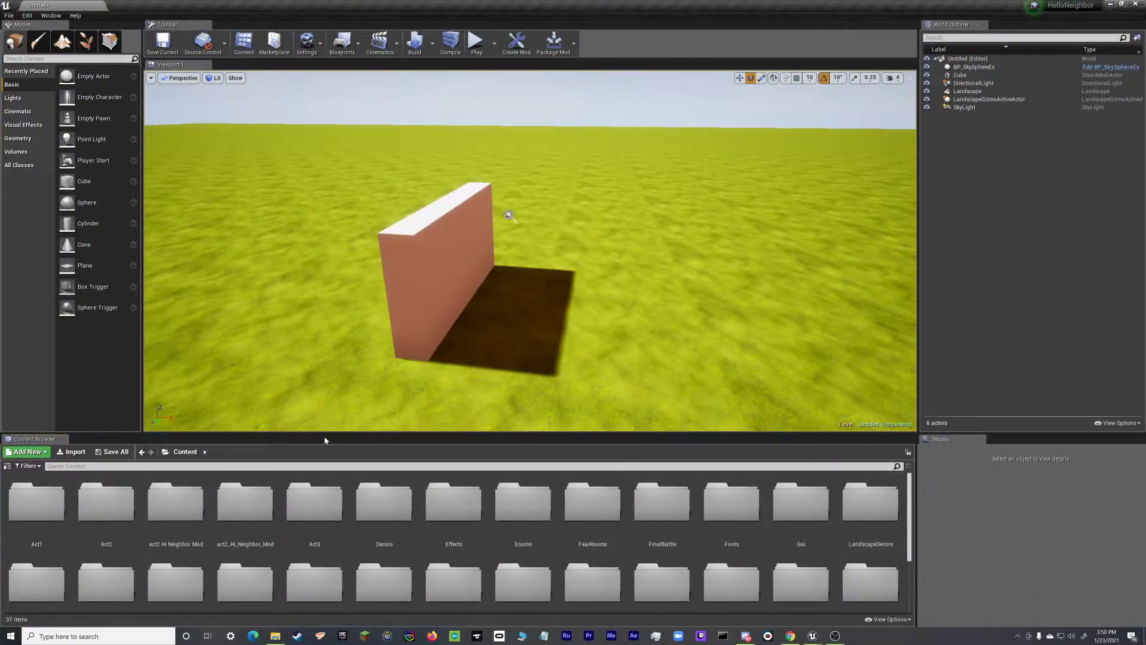
left_click(9, 16)
left_click(31, 42)
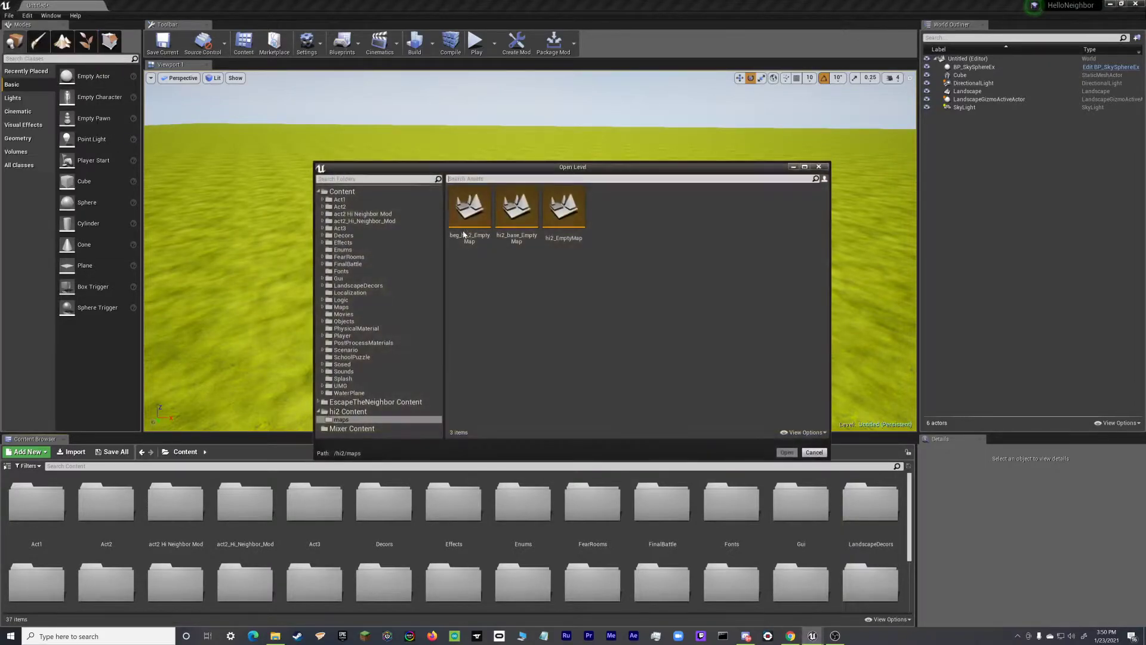
left_click(370, 402)
left_click(371, 411)
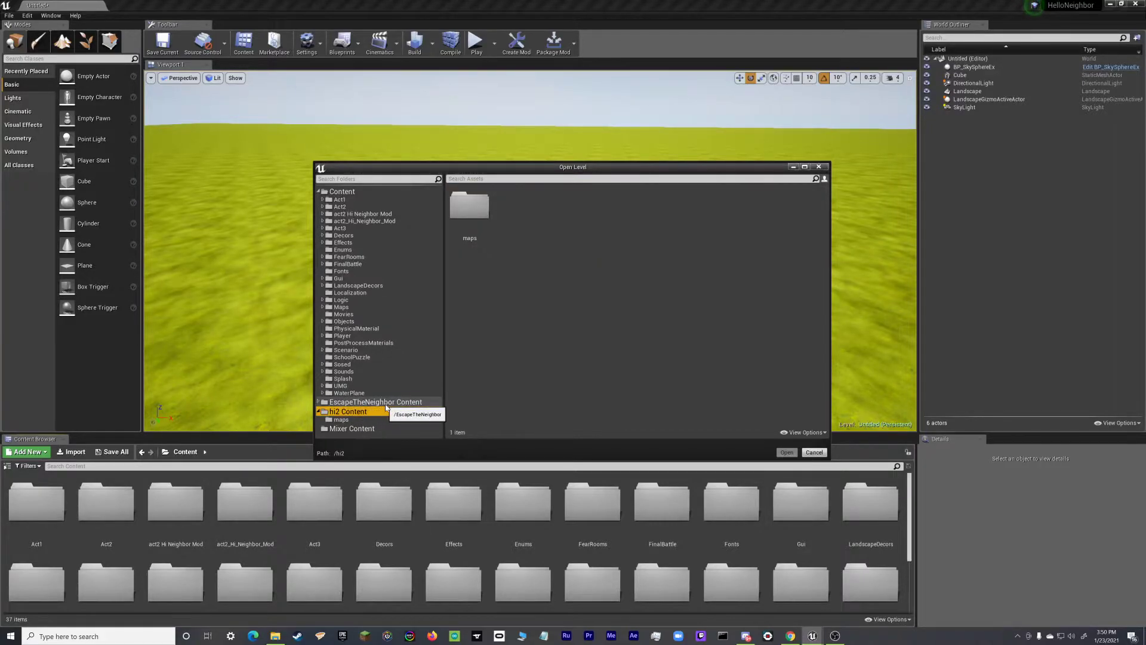
left_click(341, 420)
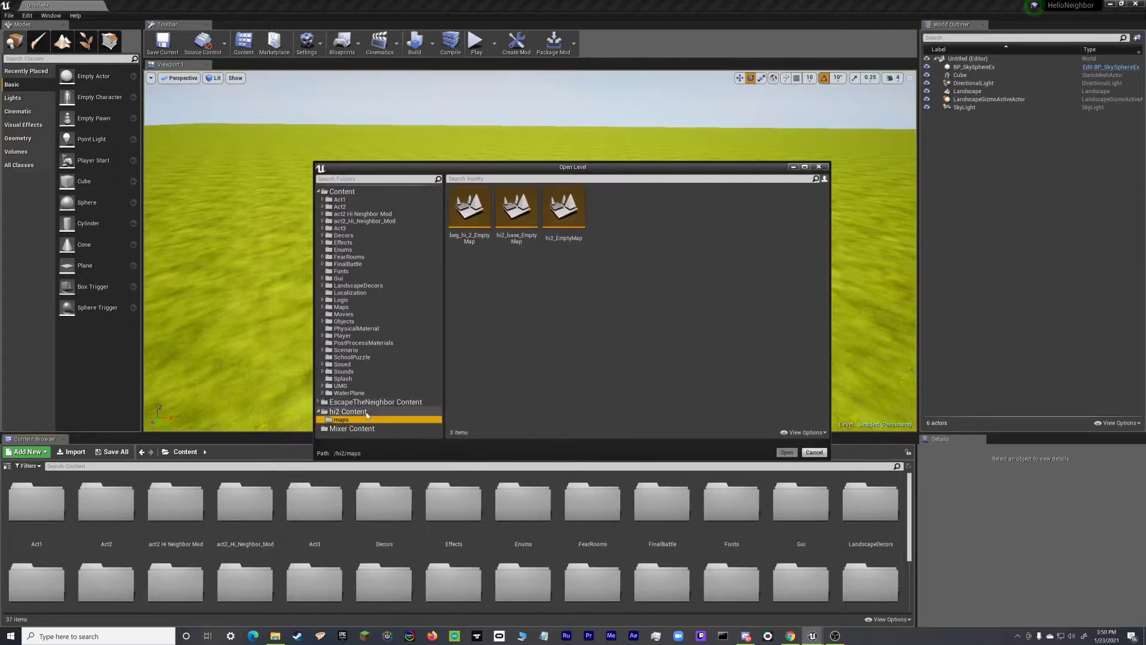
left_click(367, 412)
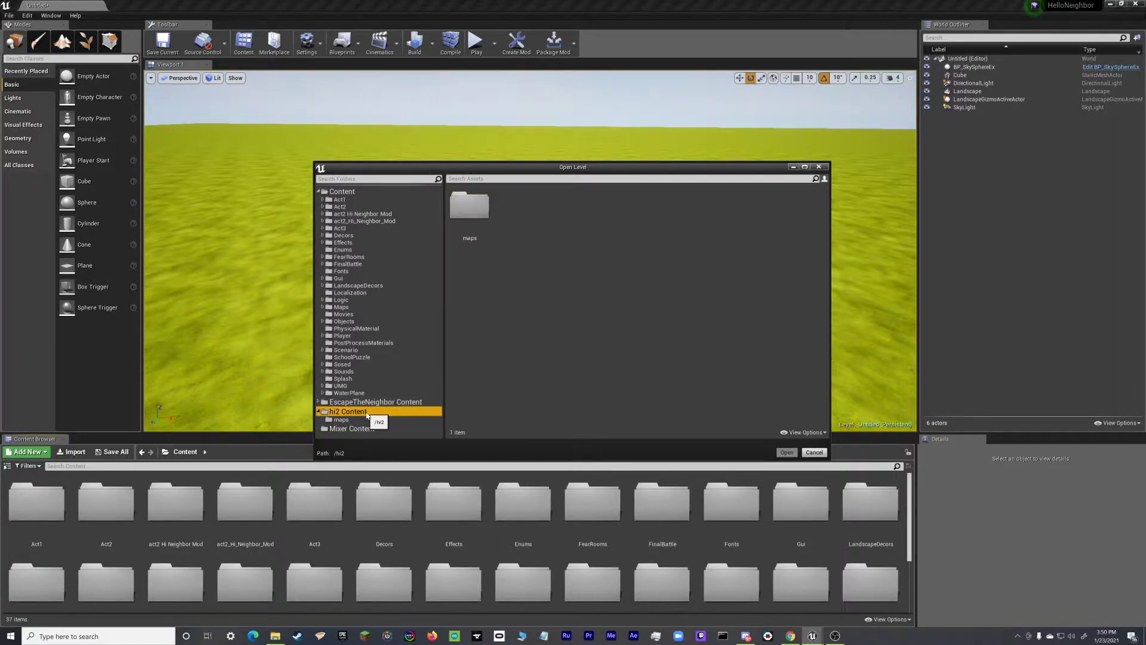
left_click(339, 419)
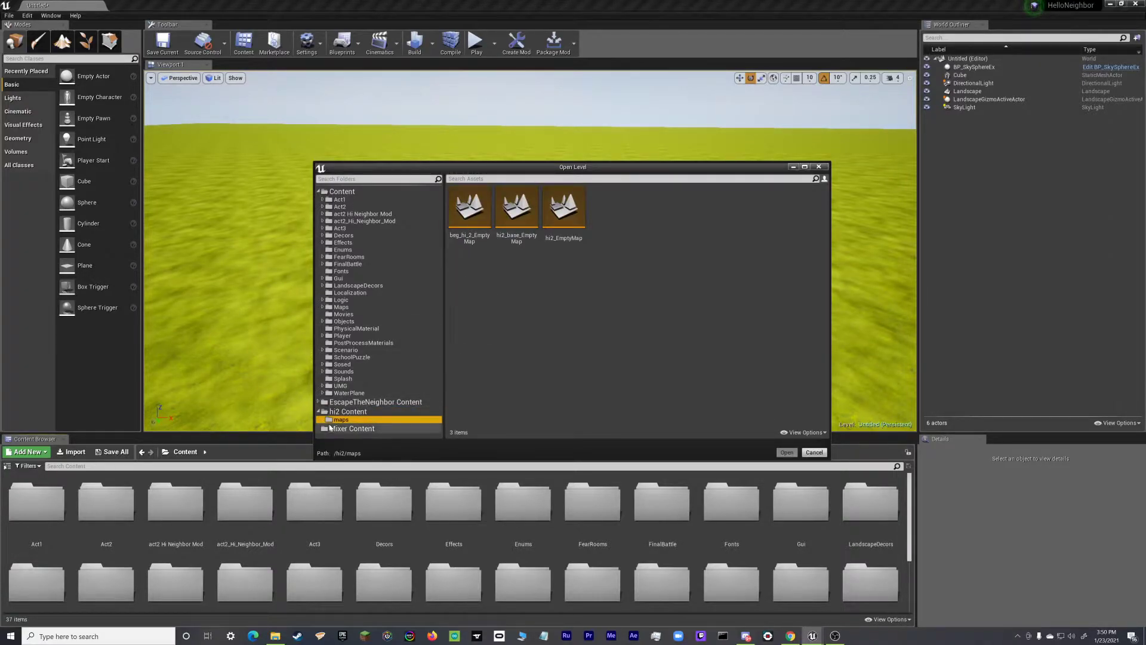
left_click(334, 412)
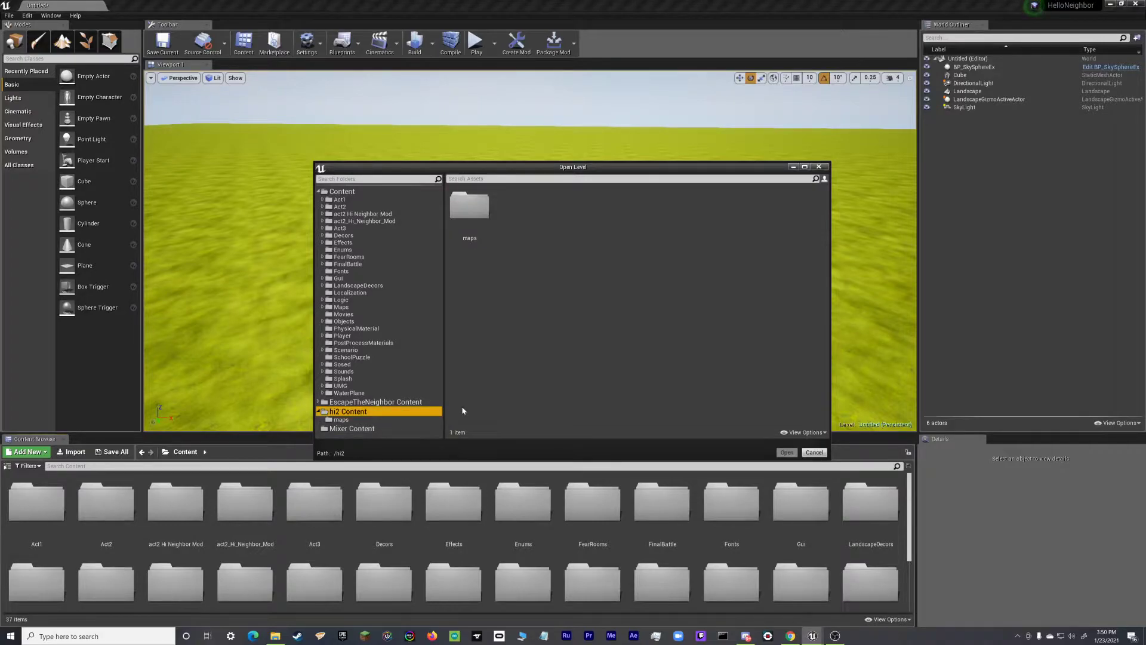
left_click(818, 167)
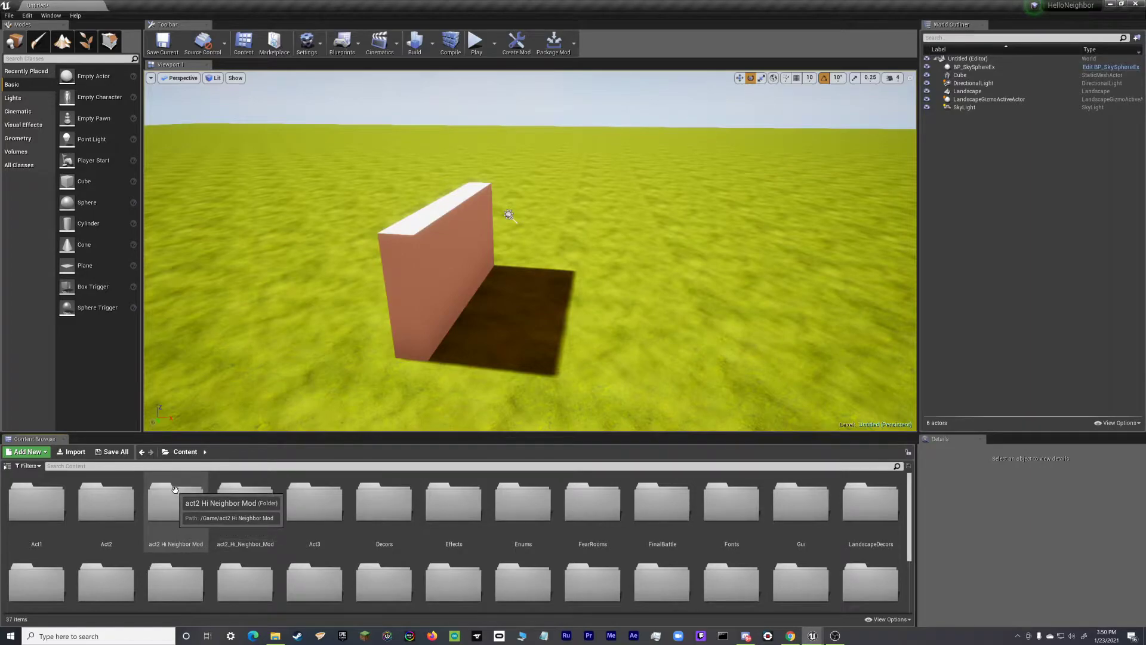
Step: Show the hi2 Content folder in the Content Browser
left_click(167, 452)
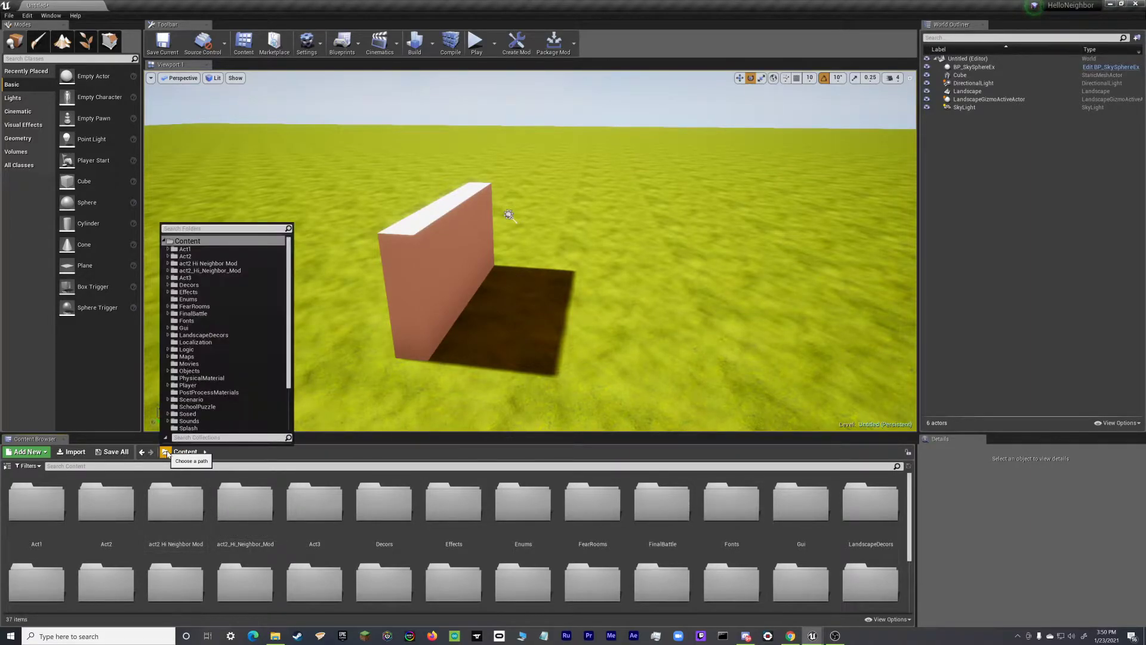
scroll(239, 388, "down", 5)
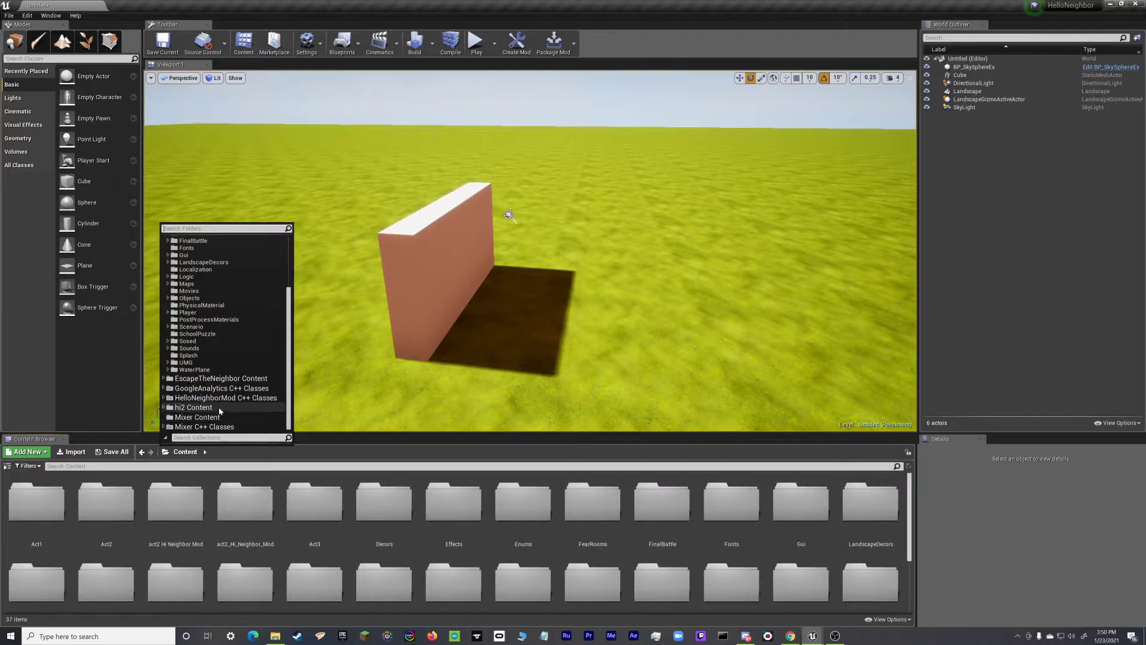
left_click(194, 407)
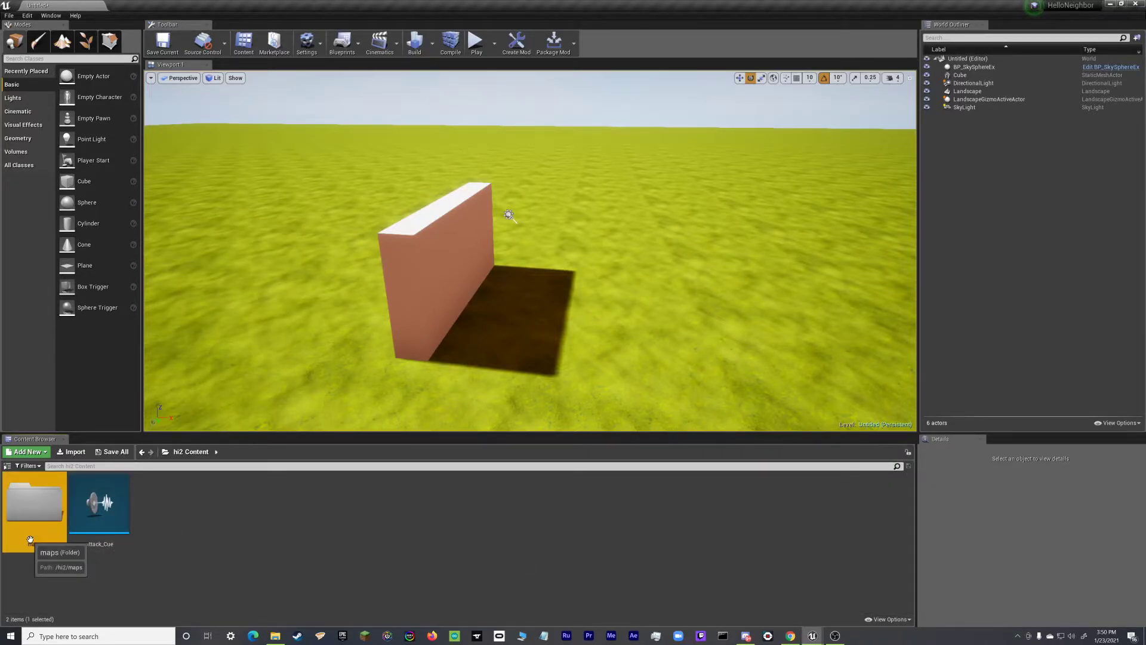
Step: Reveal the attack_Cue asset's hi2 Content folder in File Explorer
right_click(150, 511)
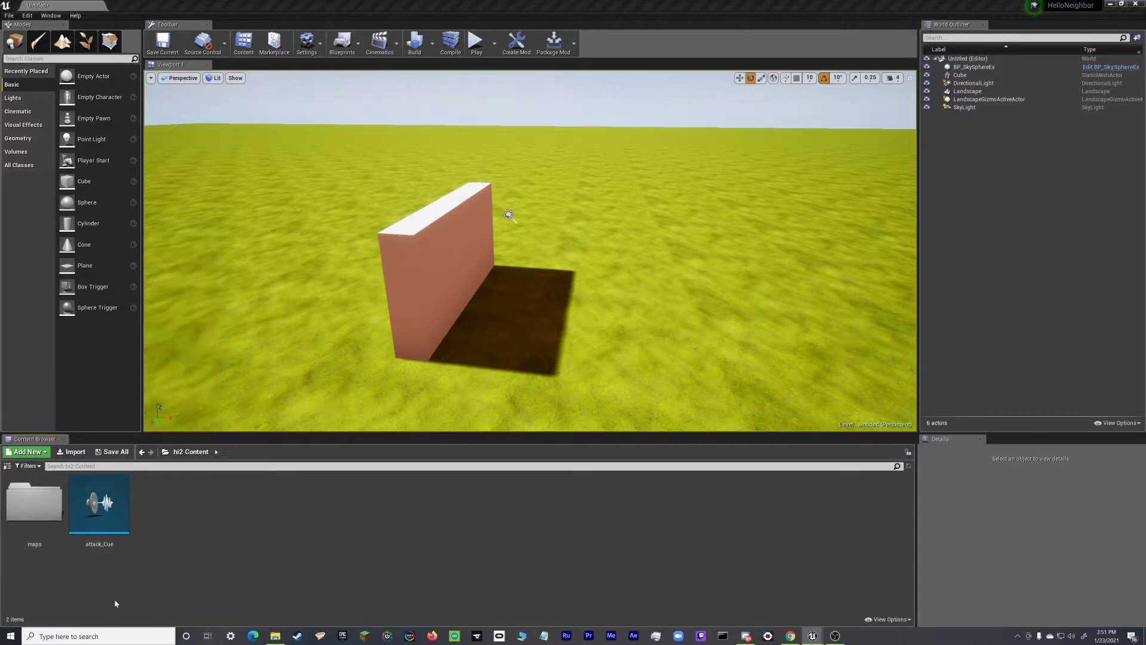
right_click(100, 501)
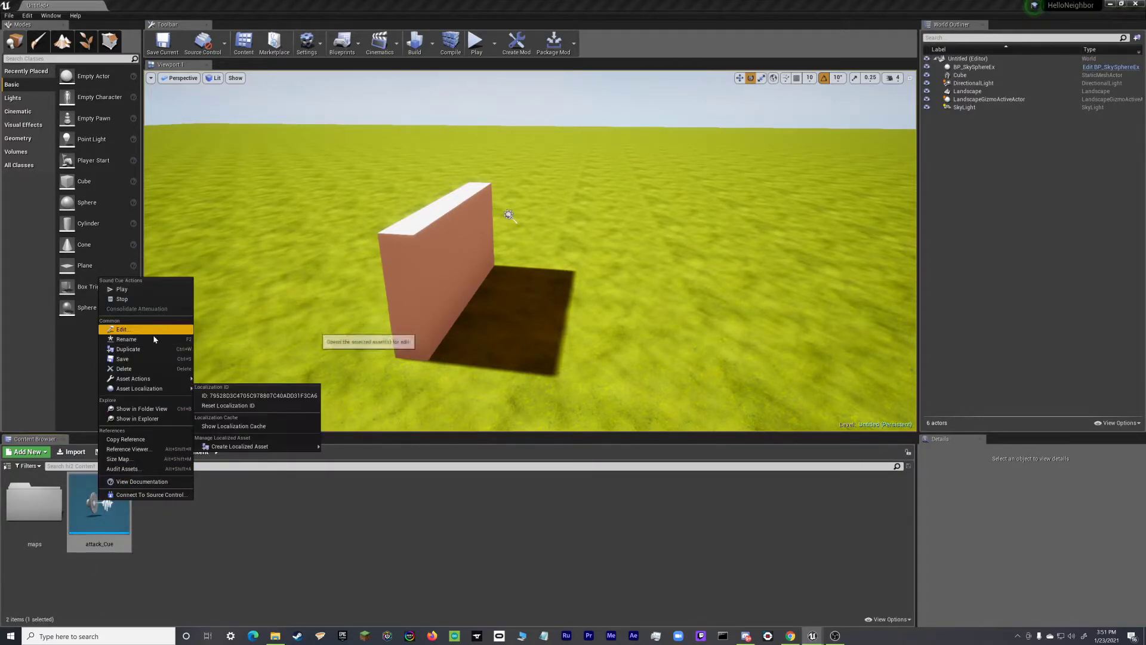
left_click(156, 408)
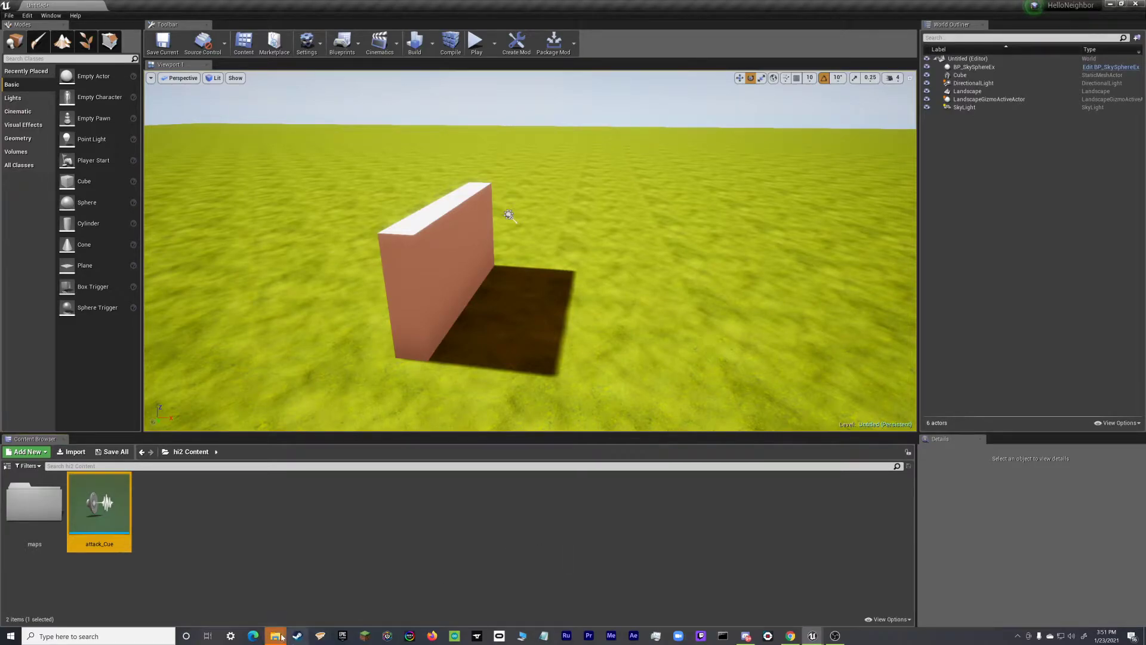
mouse_move(280, 638)
left_click(316, 597)
left_click(522, 261)
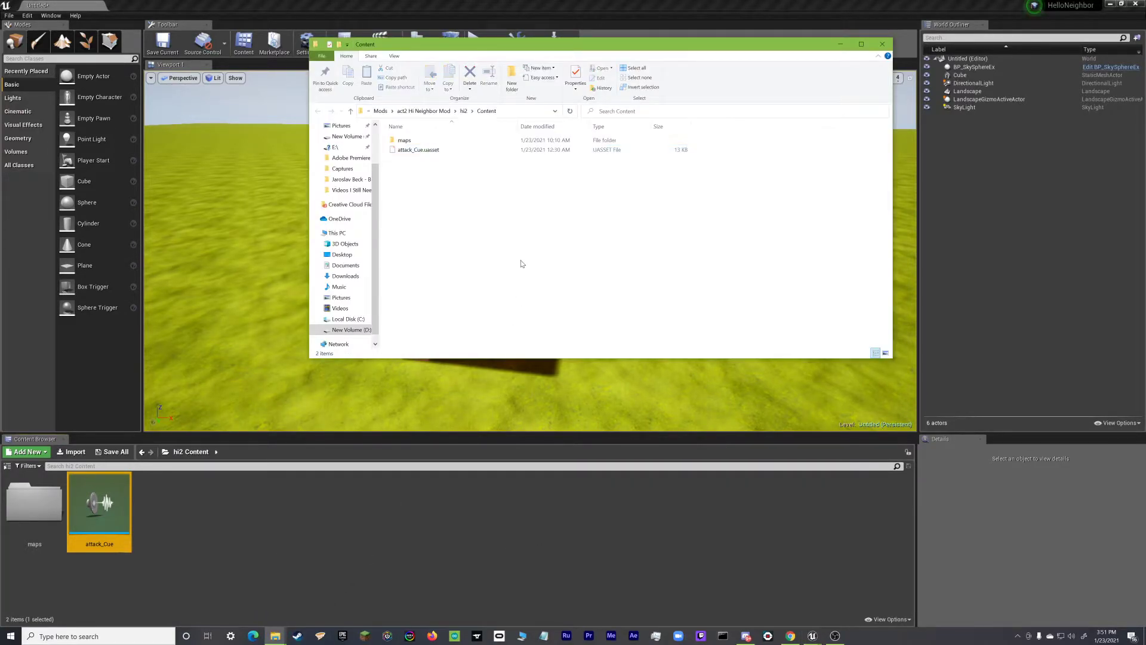
Step: Copy HammerHead.fbx from the Downloads folder into the hi2 Content folder and close both File Explorer windows
mouse_move(275, 635)
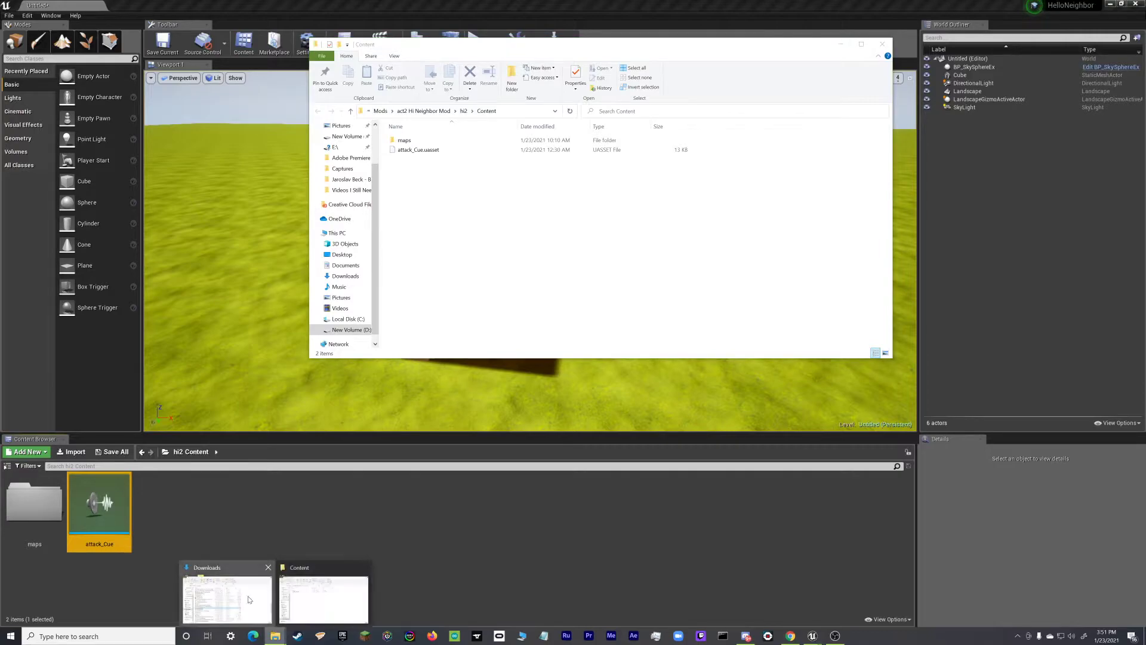
left_click(223, 591)
left_click_drag(597, 33, 686, 154)
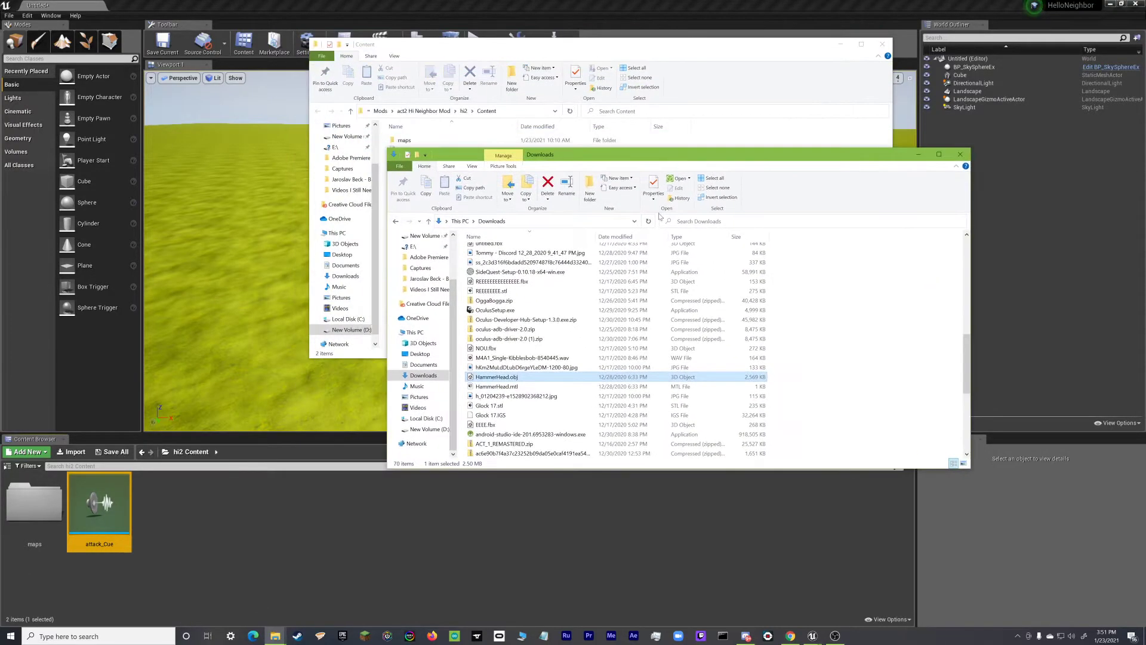
scroll(668, 370, "up", 5)
scroll(668, 369, "up", 5)
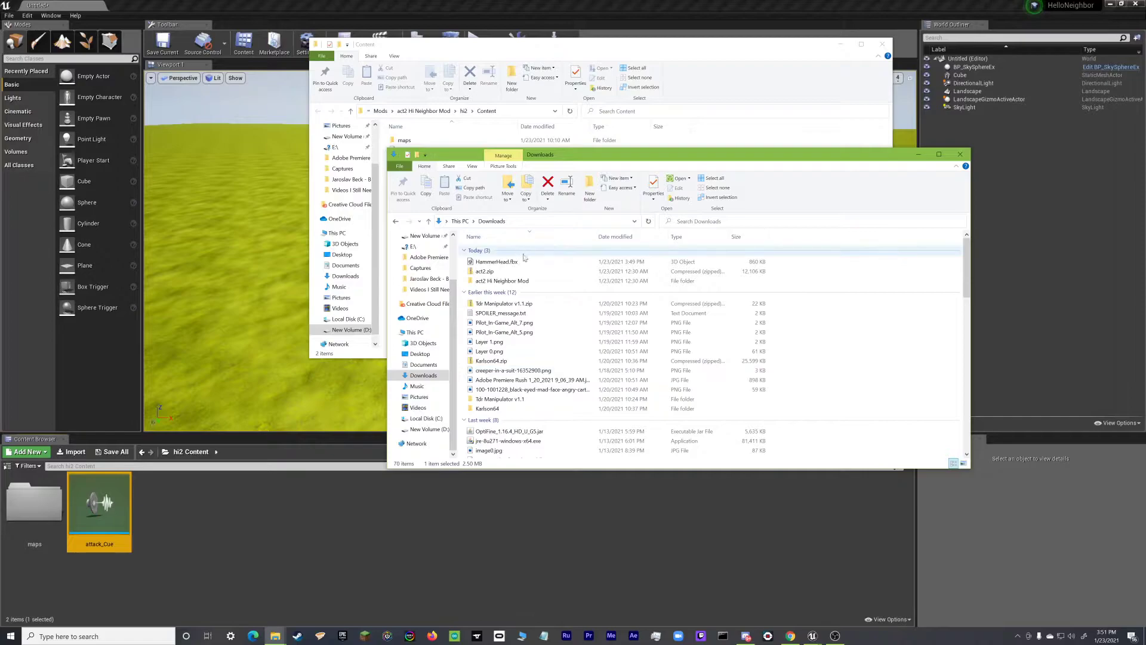
left_click_drag(589, 159, 784, 140)
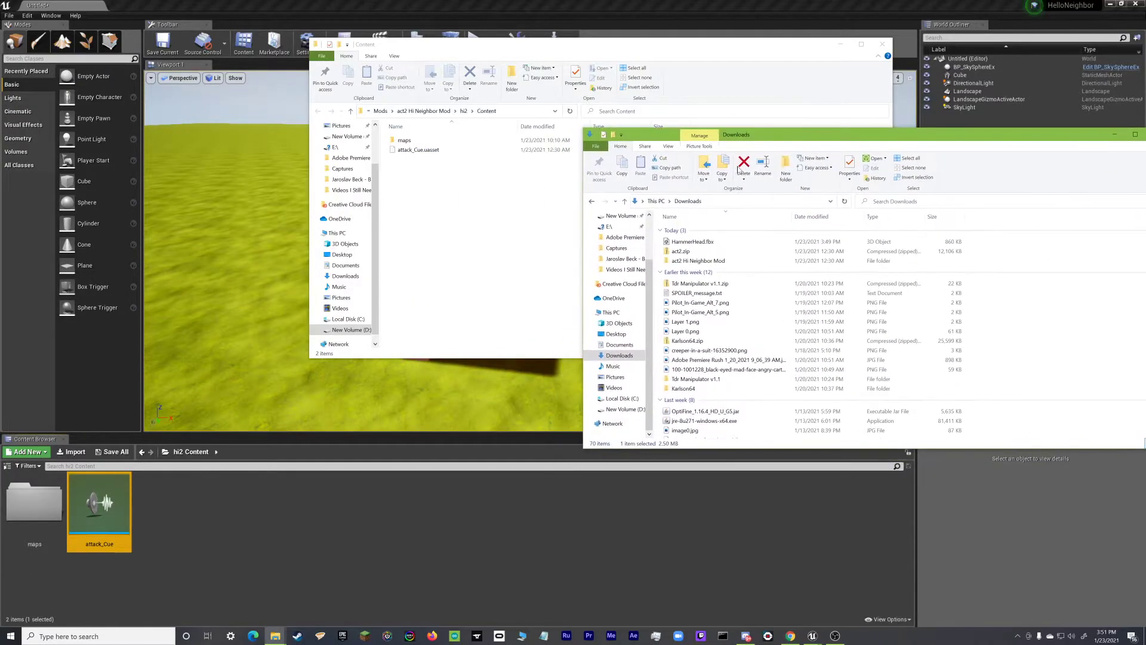
left_click_drag(680, 244, 440, 237)
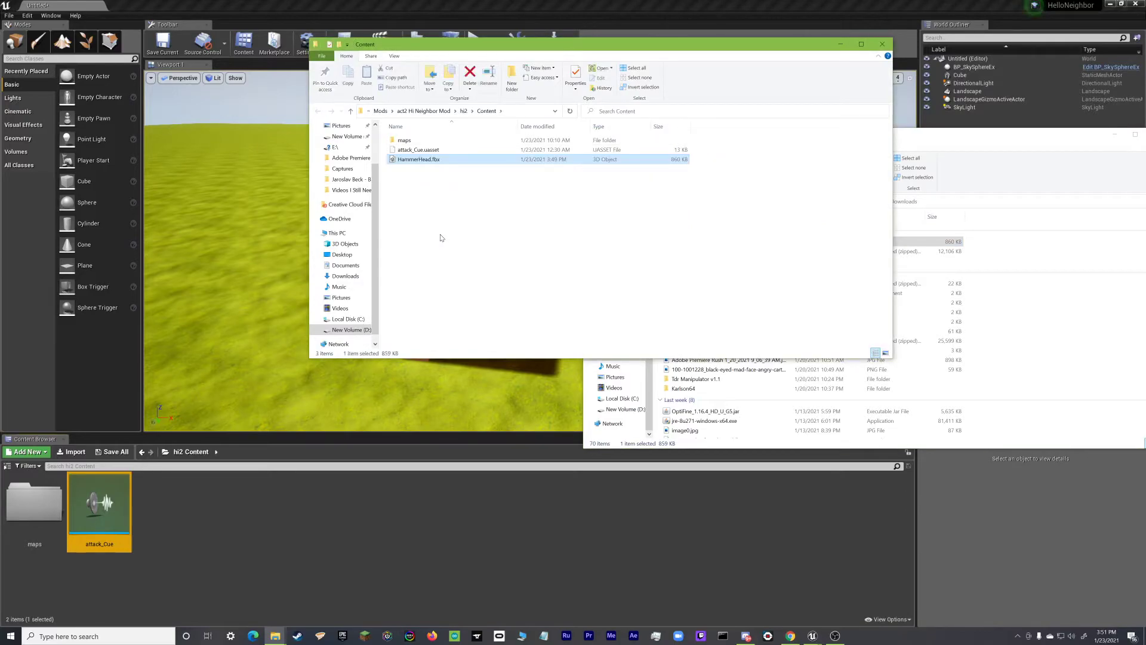
left_click(882, 43)
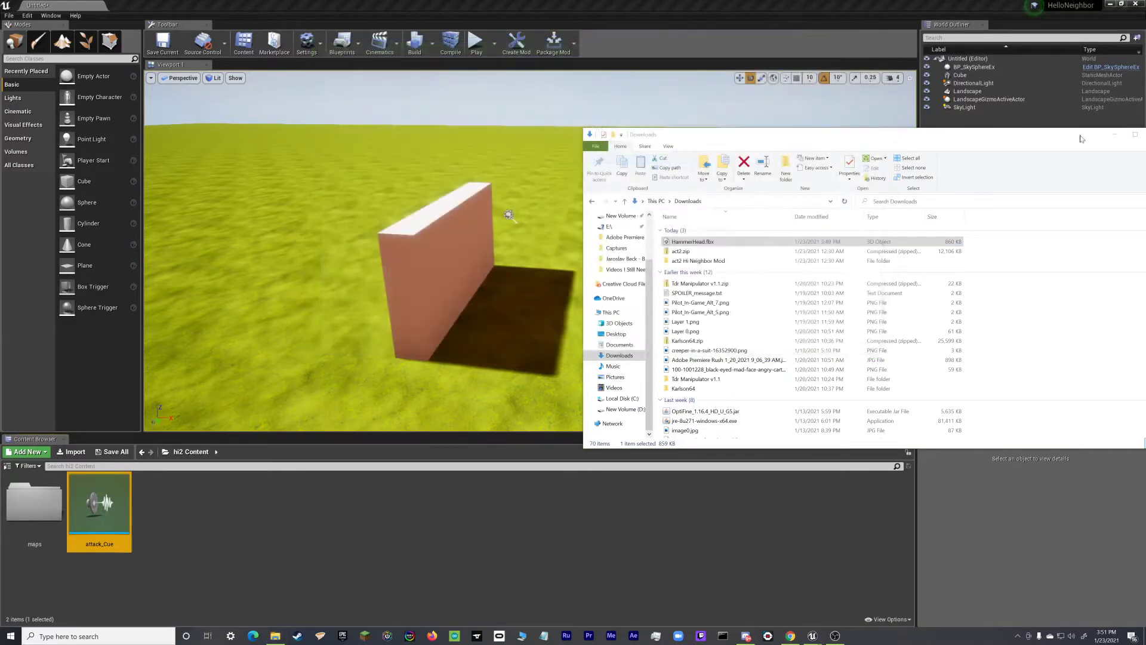
left_click_drag(1080, 136, 695, 145)
left_click(770, 144)
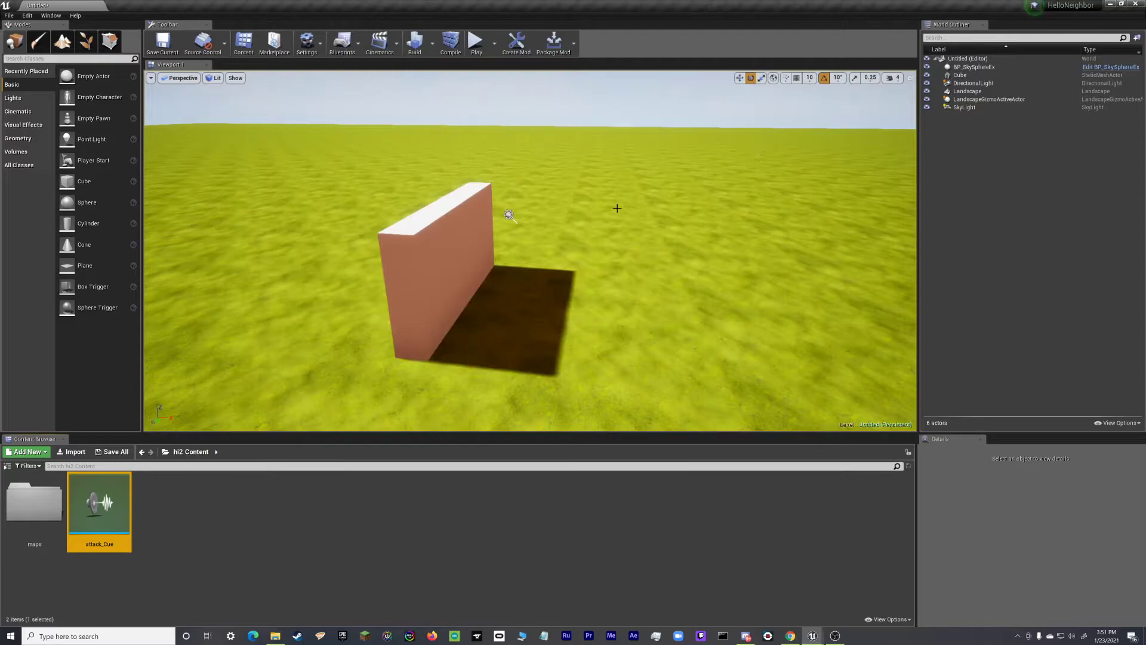
Step: Browse to the root Content folder in Unreal Editor and return to hi2 Content to check for the copied model
left_click(165, 451)
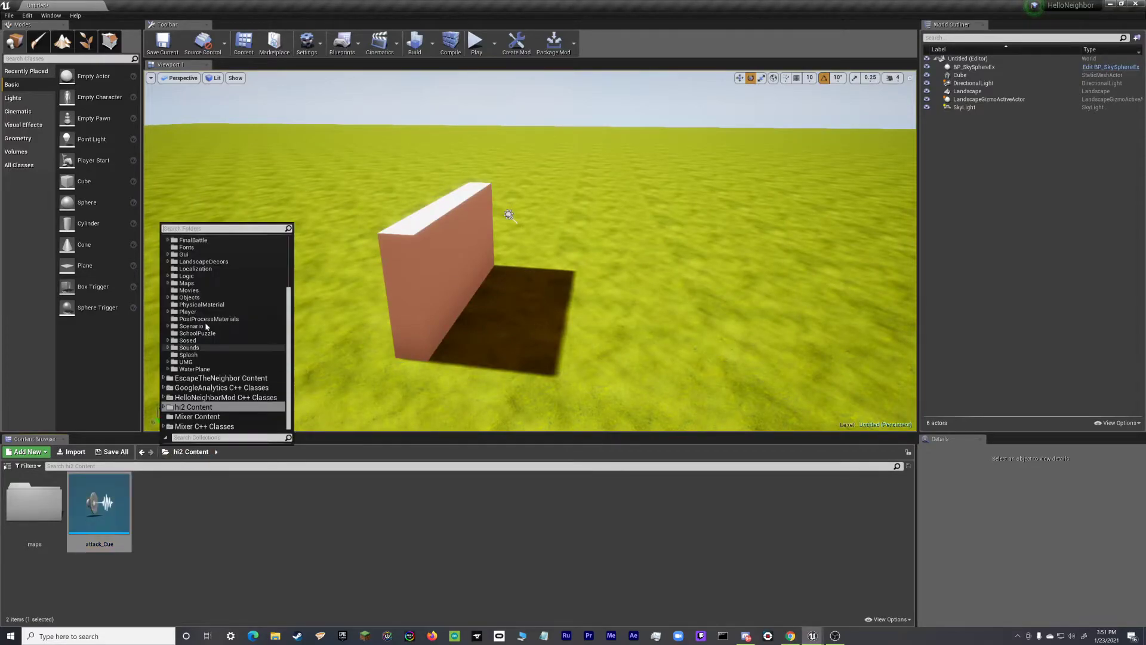
scroll(209, 298, "up", 5)
left_click(188, 241)
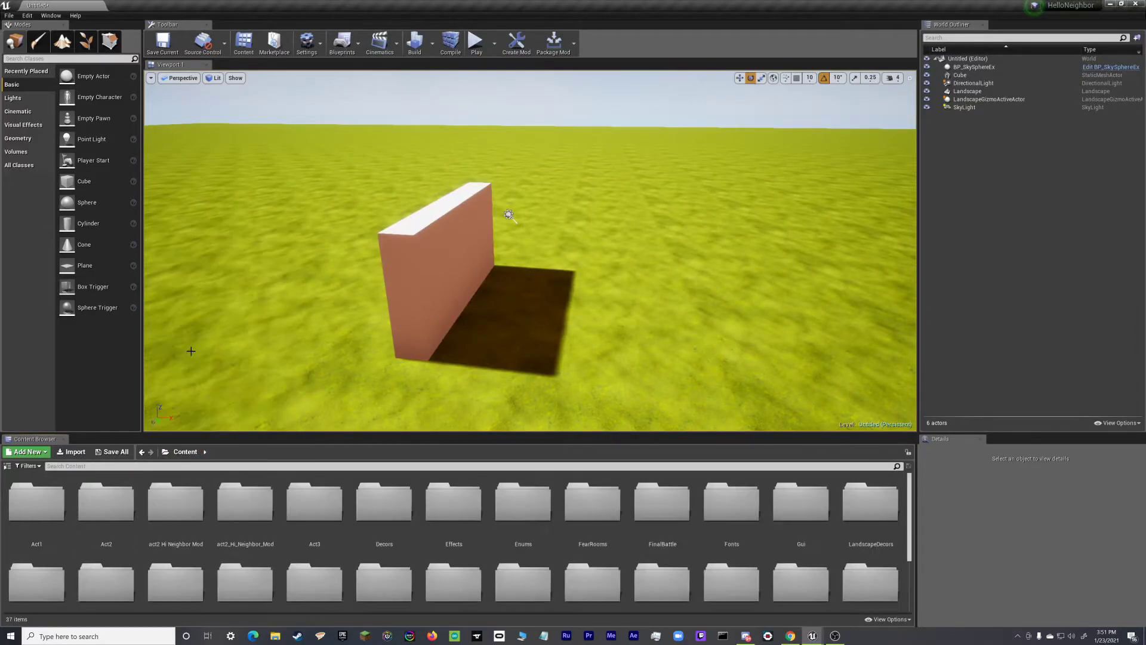
left_click(165, 451)
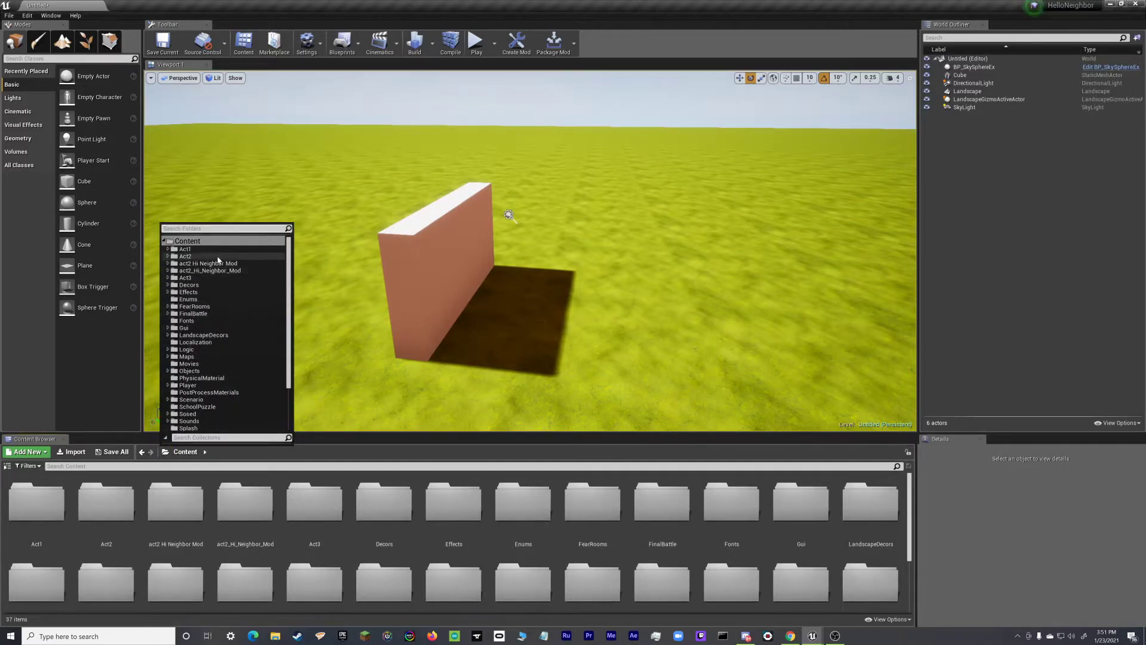
scroll(229, 281, "down", 5)
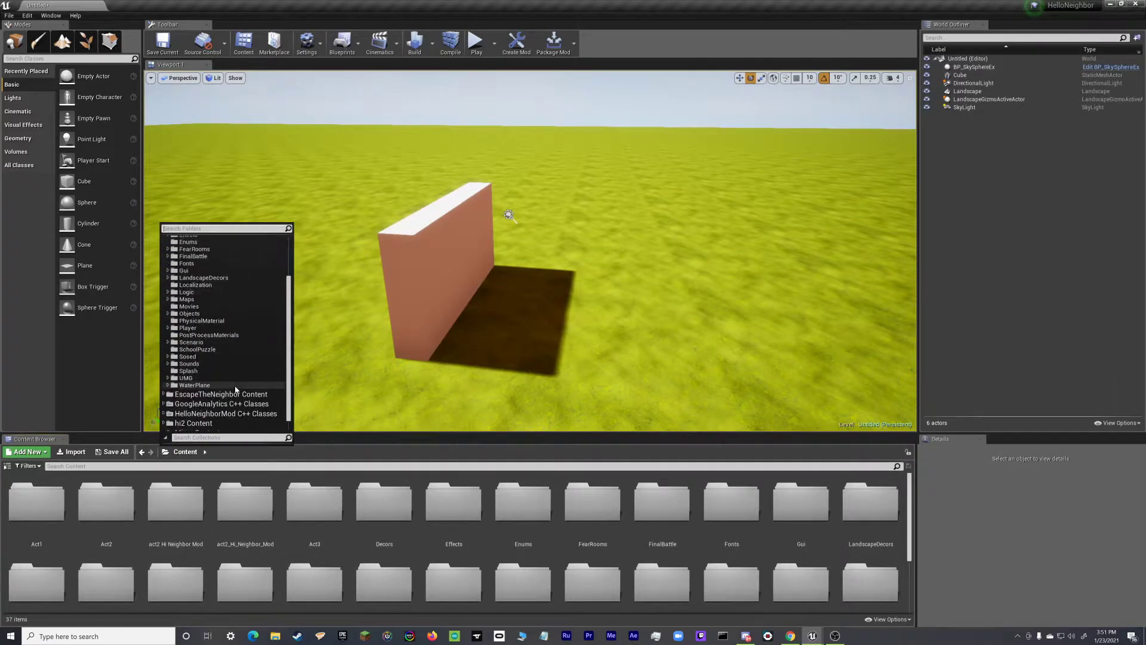
left_click(212, 410)
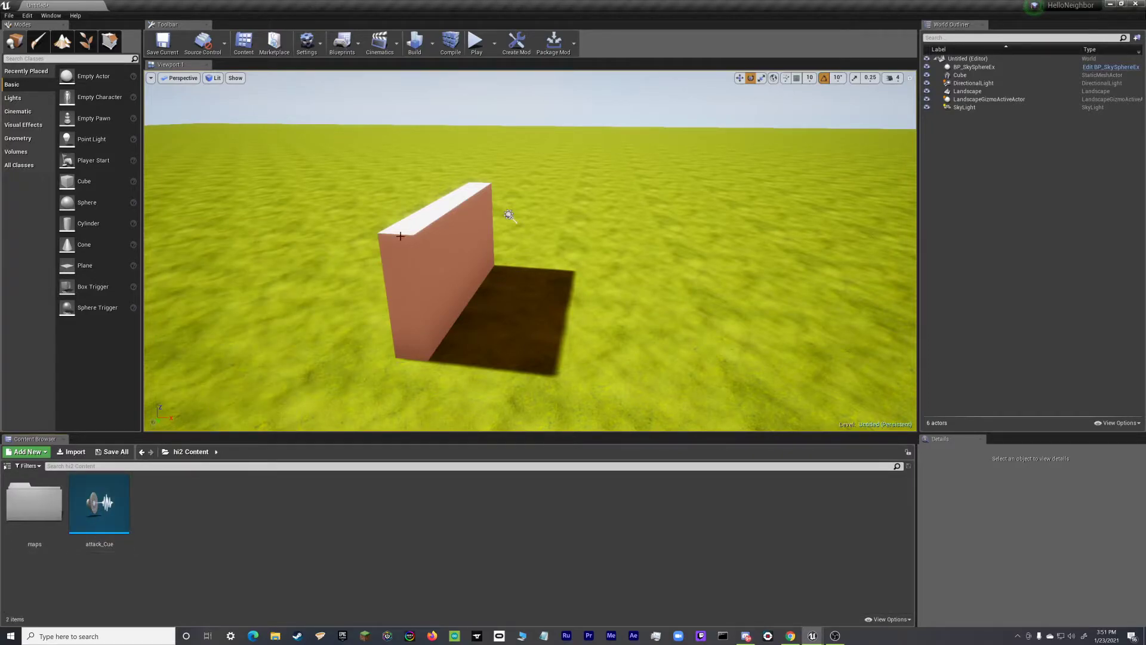
Step: Save the untitled level as NewMap in the Maps folder and close Unreal Editor
left_click(163, 43)
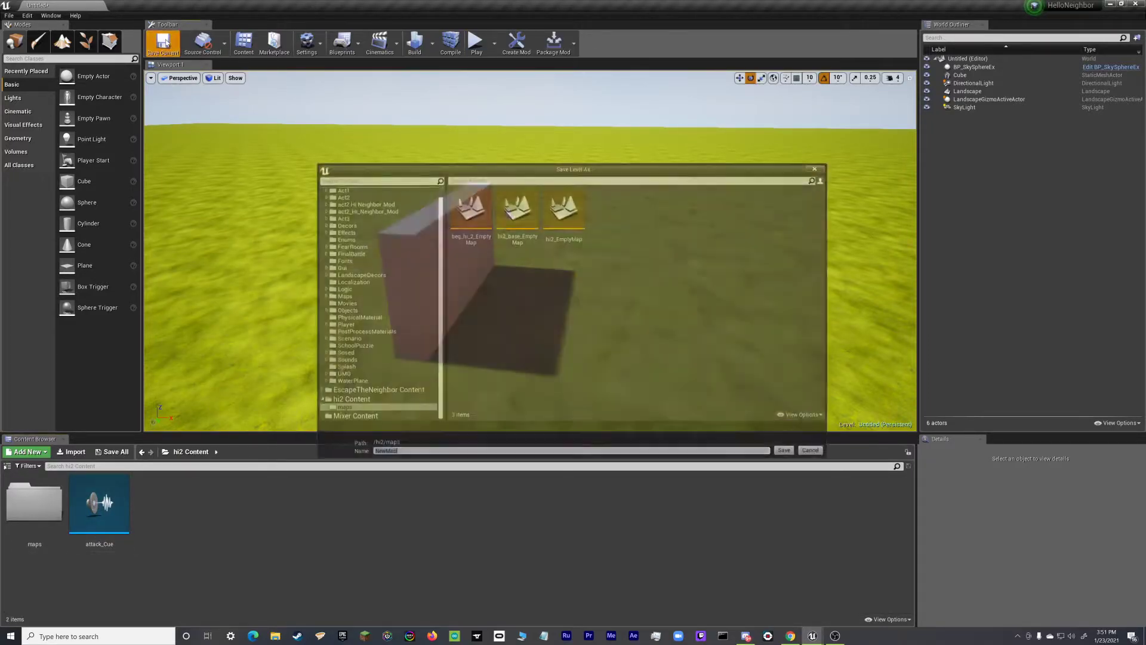
scroll(374, 272, "up", 1)
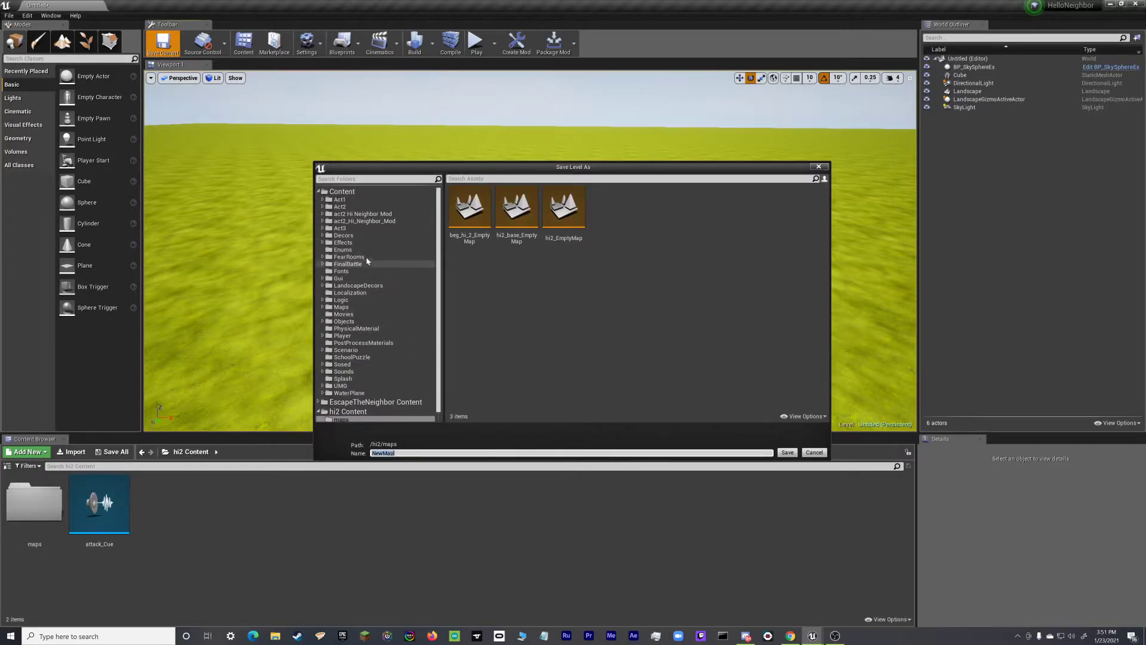
left_click(341, 307)
left_click(788, 453)
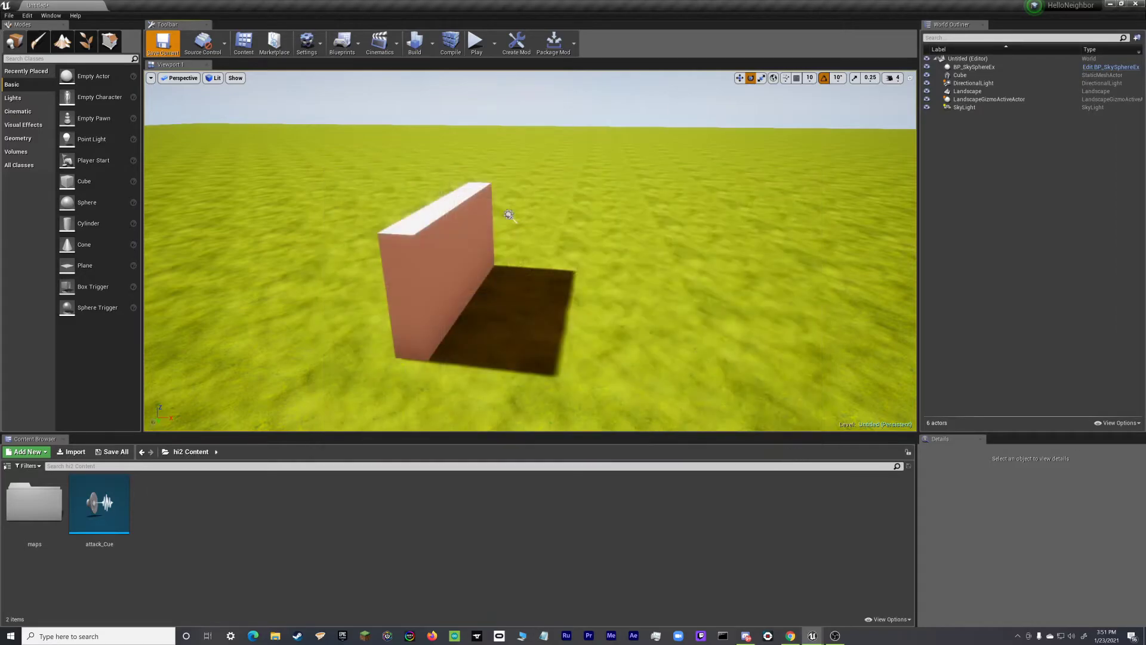
left_click(1141, 3)
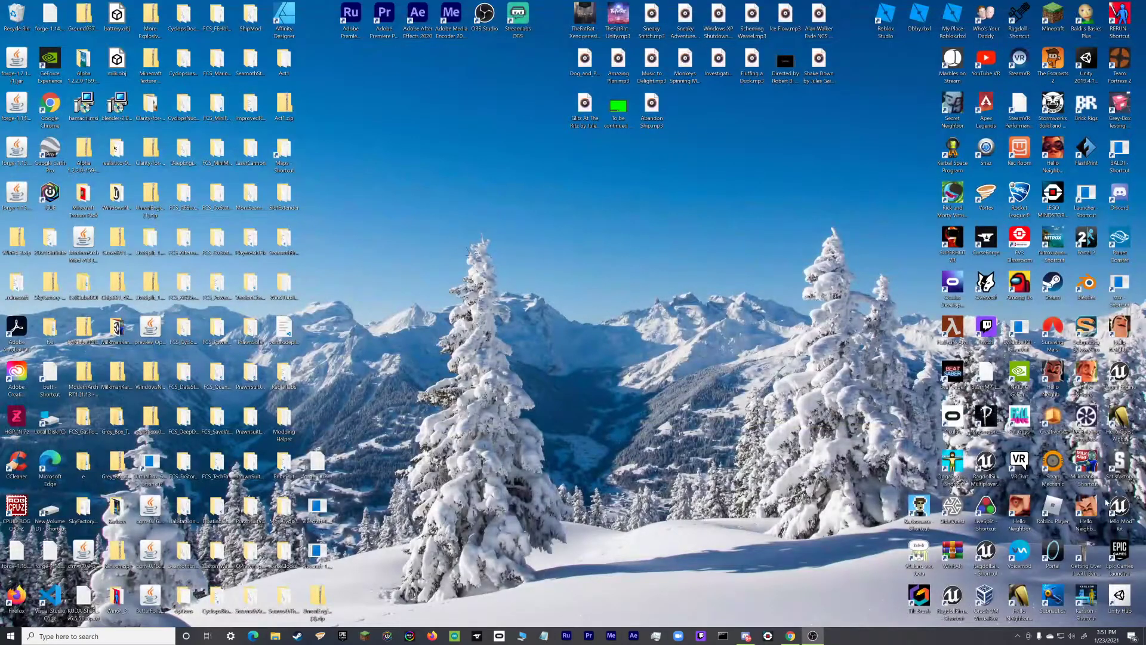
Step: Relaunch the HelloNeighbor project in Unreal Editor and close the New Game Mod window
left_click(1110, 505)
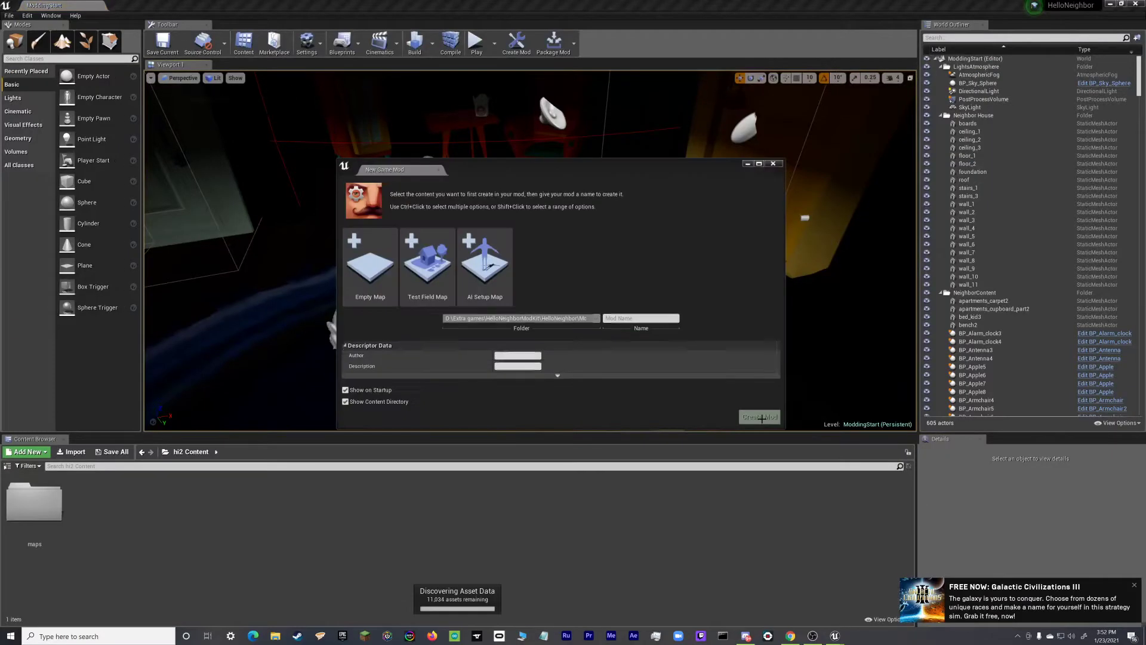
left_click(166, 452)
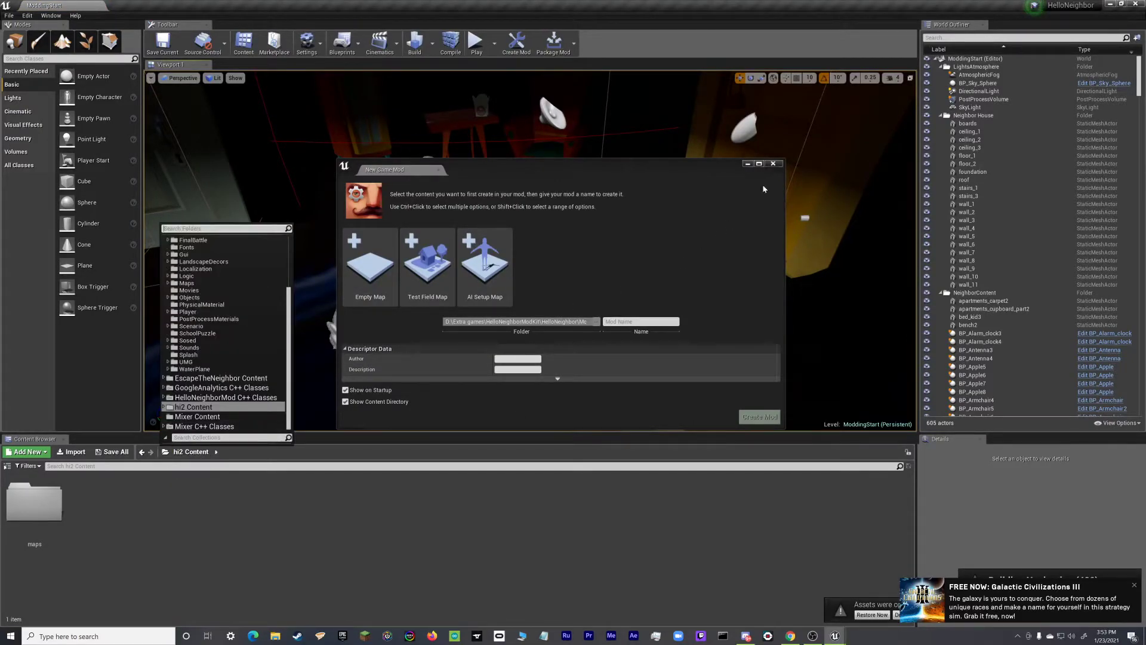
left_click(773, 163)
left_click(773, 163)
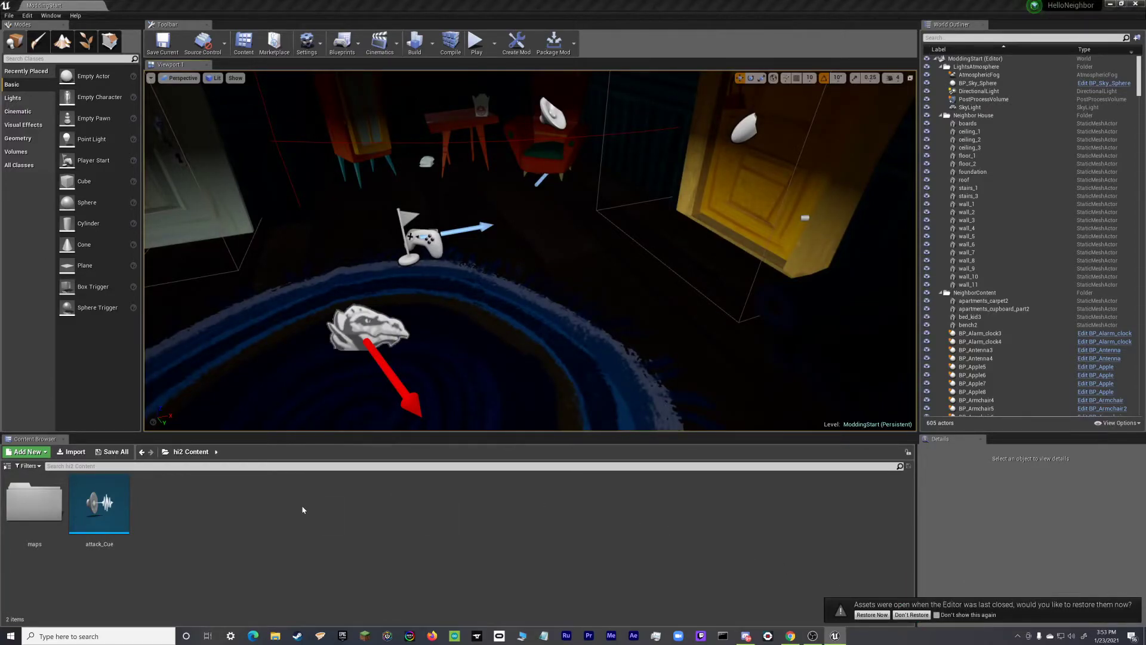
Step: Import HammerHead.fbx from Downloads into the hi2 Content folder with the default FBX options and close the message log
double_click(34, 504)
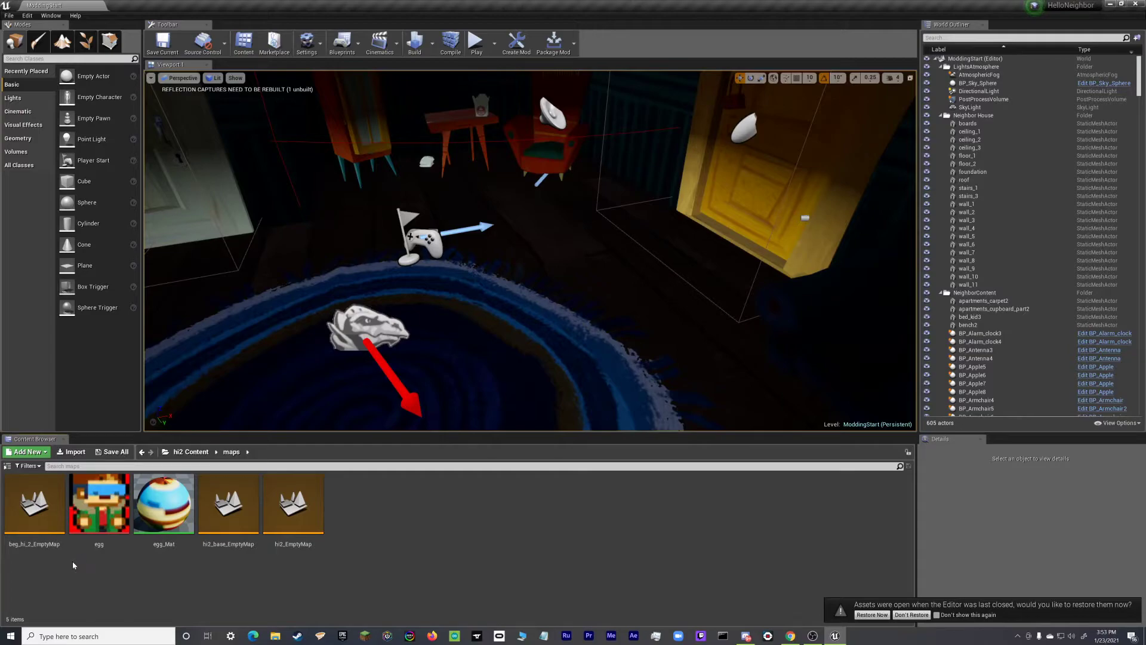
left_click(178, 455)
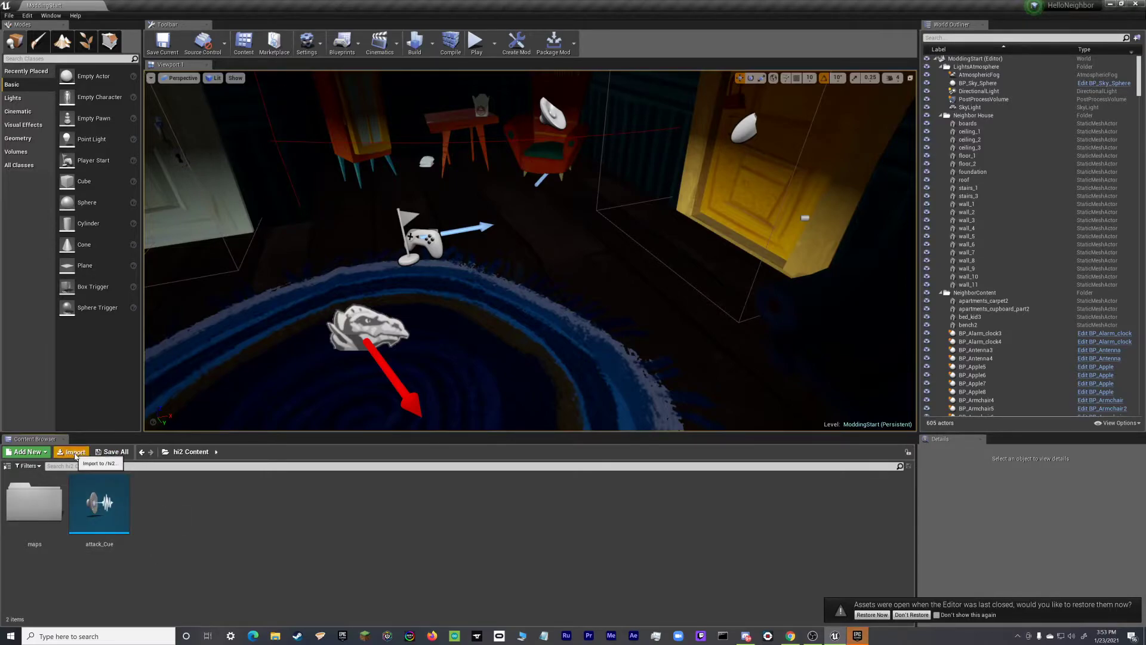
left_click(72, 452)
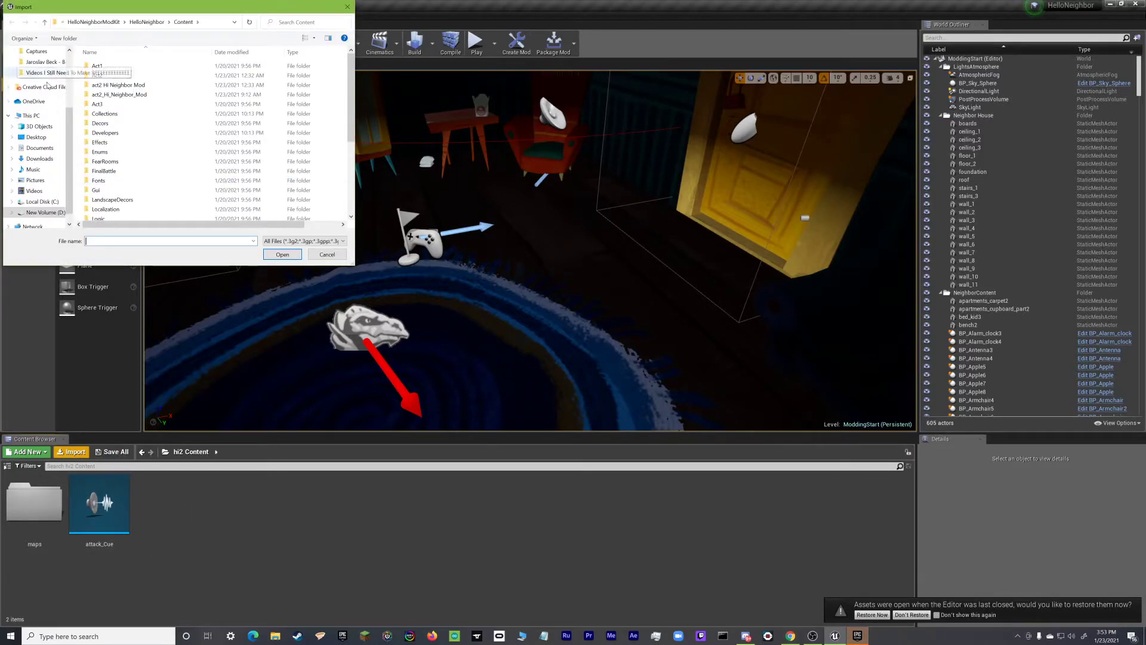
scroll(36, 203, "down", 1)
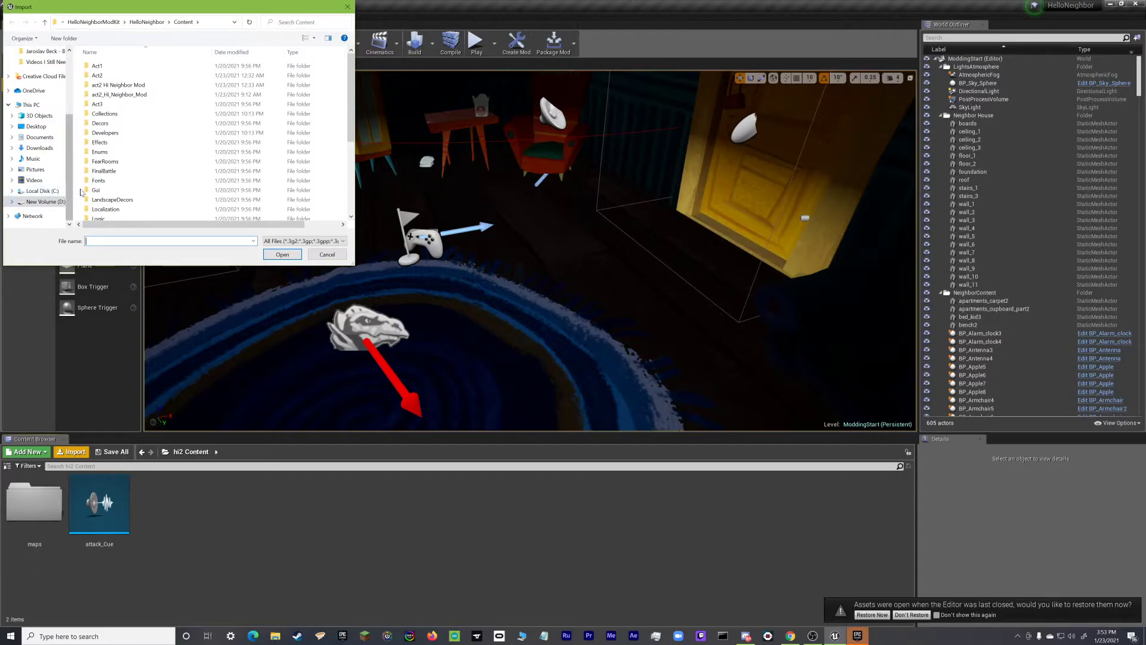
left_click(38, 148)
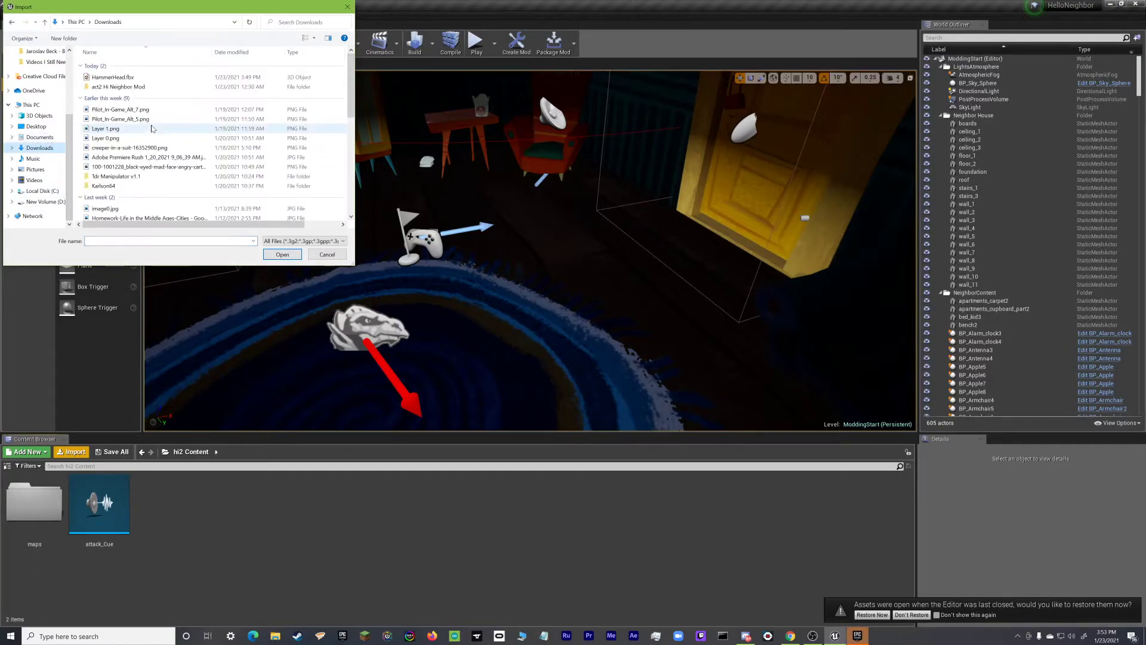
left_click(113, 77)
left_click(283, 254)
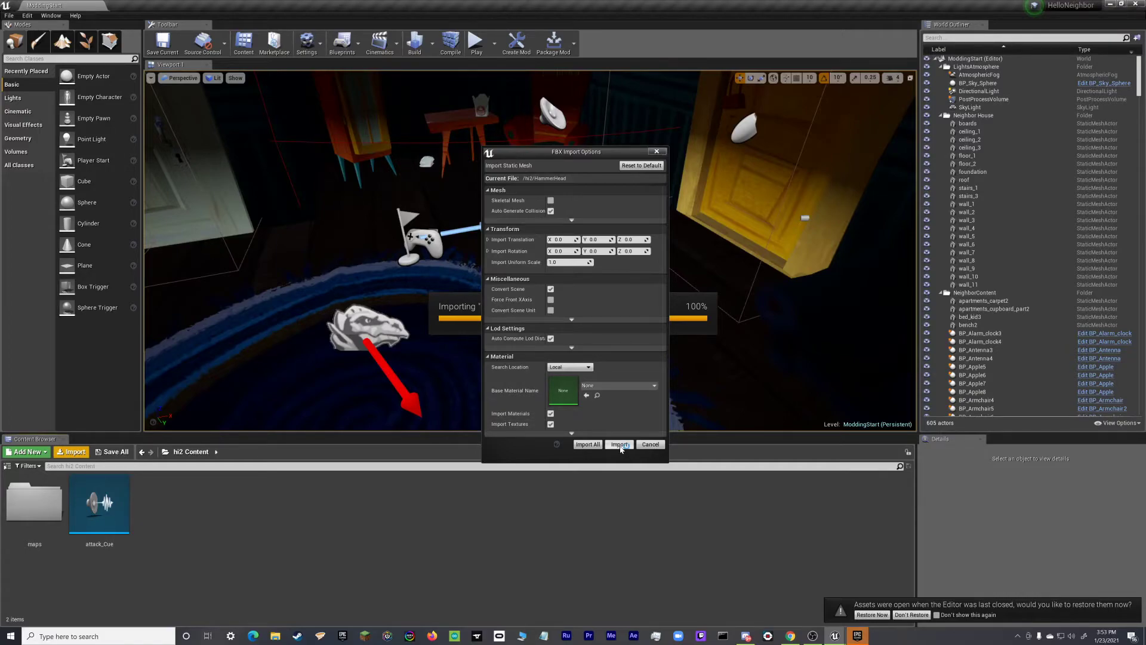
left_click(619, 445)
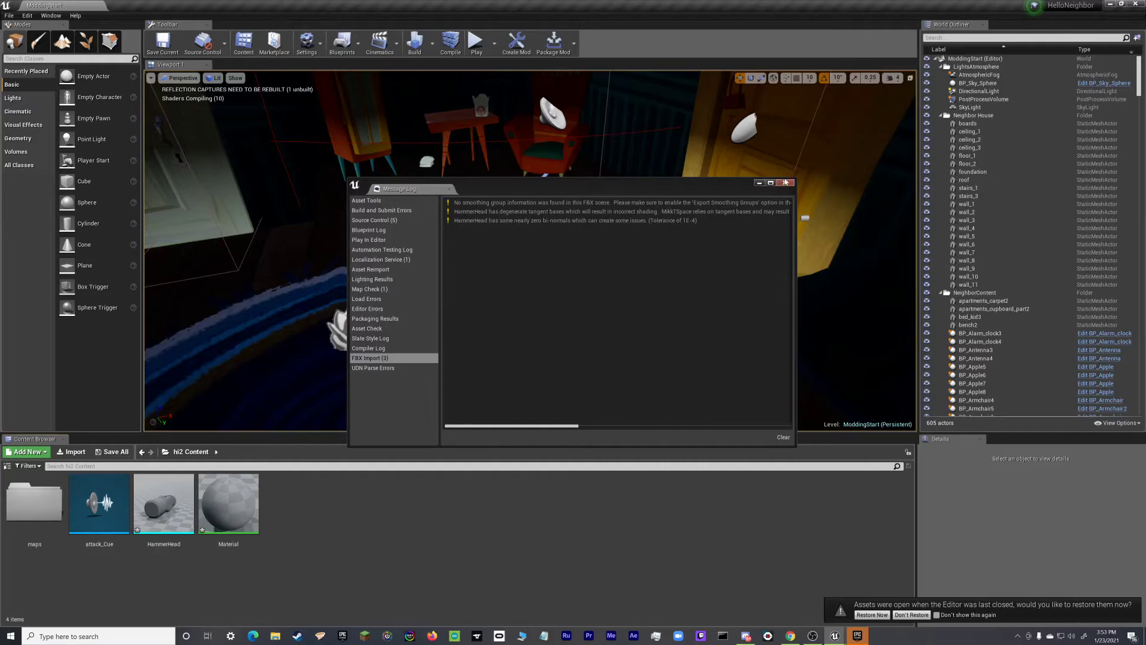
left_click(784, 182)
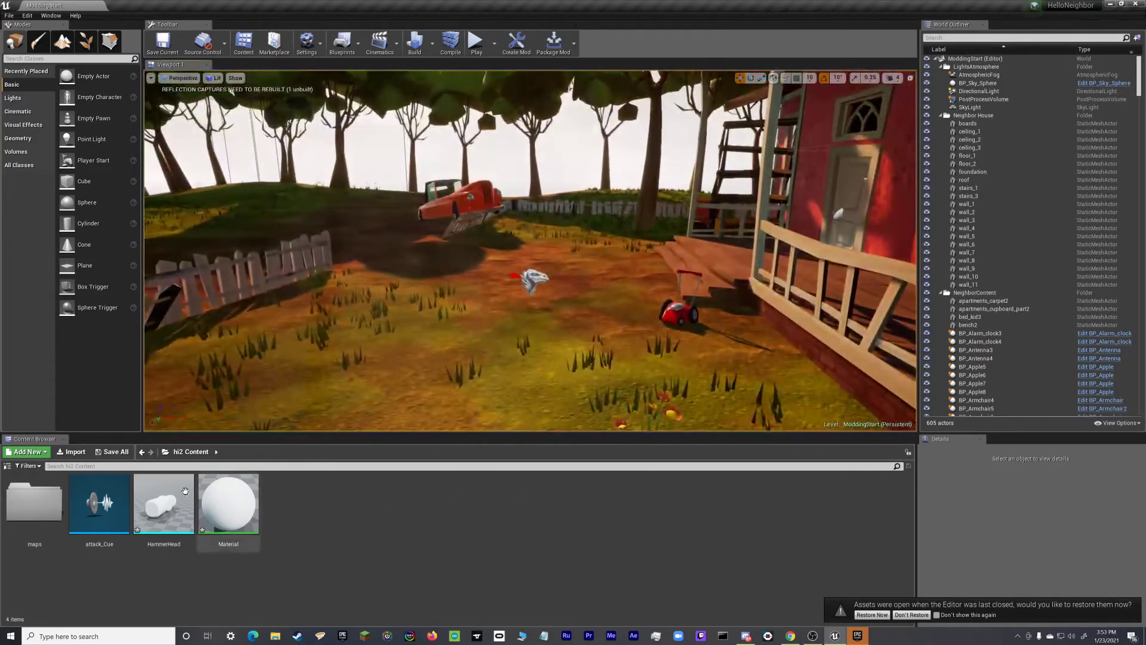
Step: Place the HammerHead mesh in the yard in front of the red house and frame it in the viewport
left_click_drag(185, 490, 397, 148)
key("f")
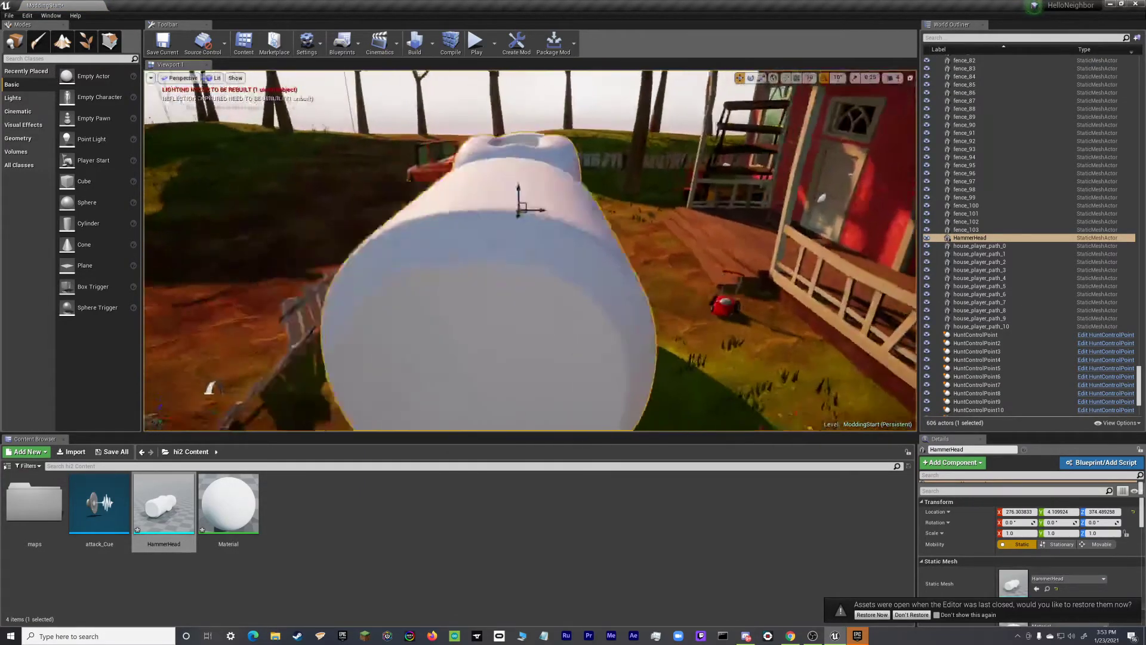
left_click_drag(631, 235, 632, 235, "alt")
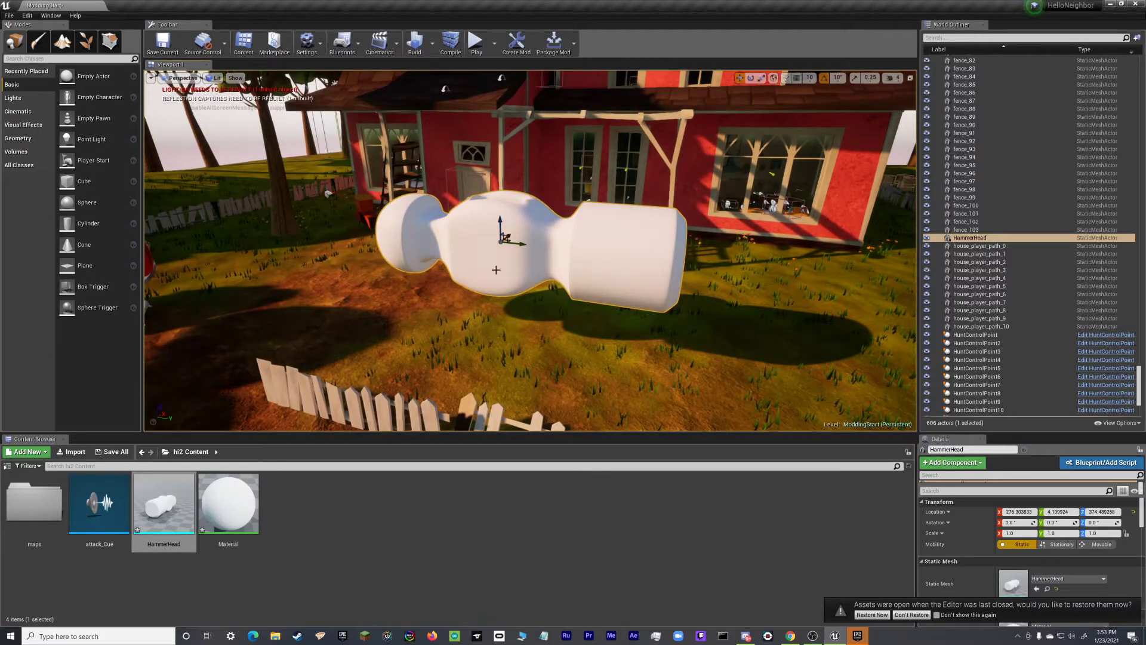
Step: Save all modified content, including the ModdingStart level, the HammerHead mesh and its material
left_click(281, 541)
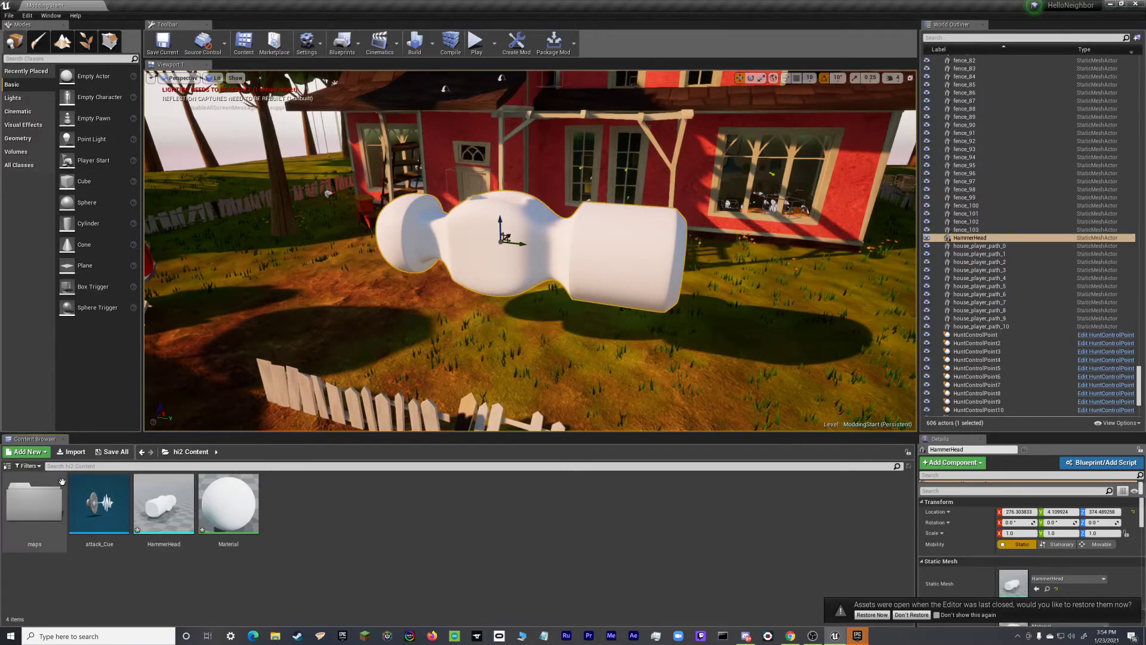
left_click(114, 452)
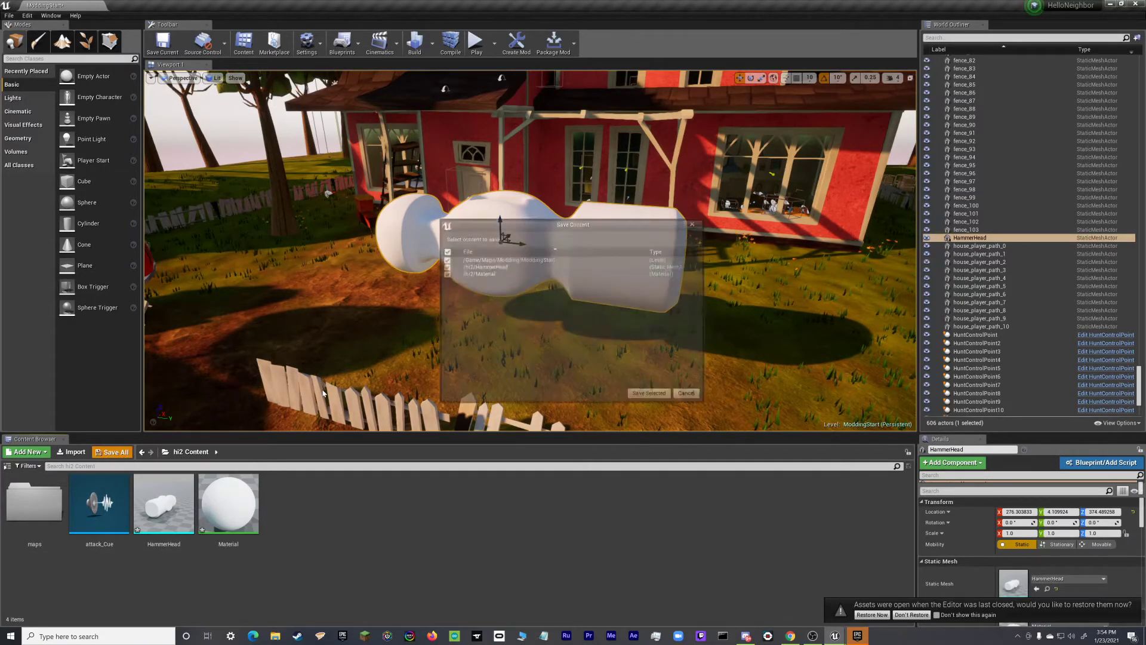
left_click(659, 396)
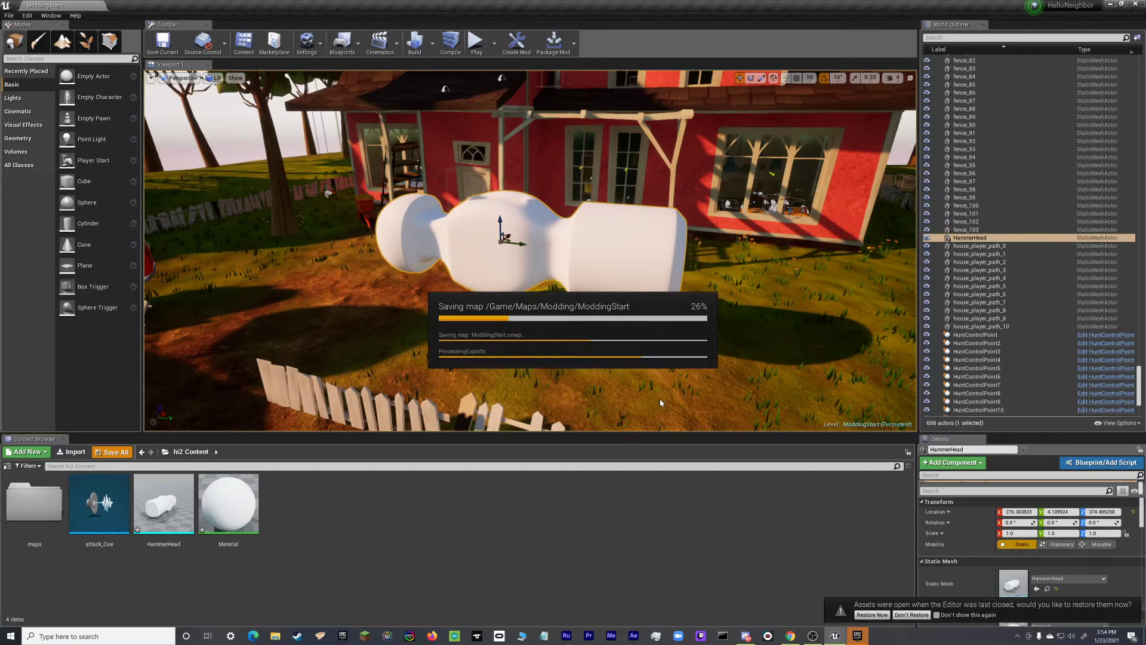
left_click_drag(726, 376, 718, 376, "alt")
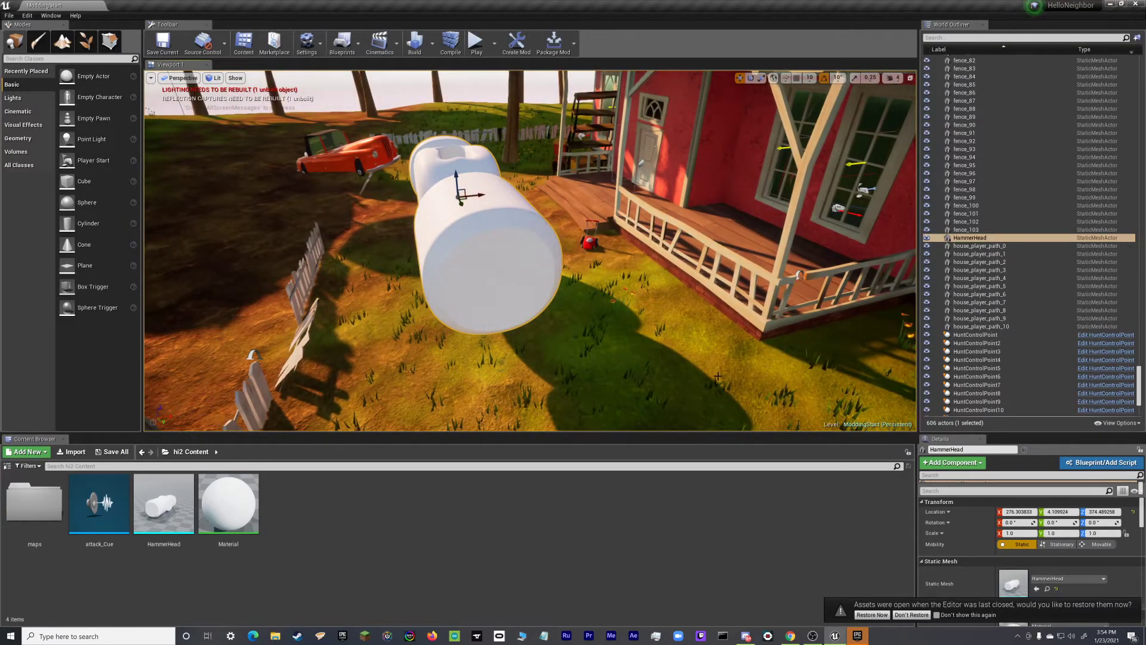
left_click_drag(717, 376, 701, 376, "alt")
scroll(530, 251, "down", 6)
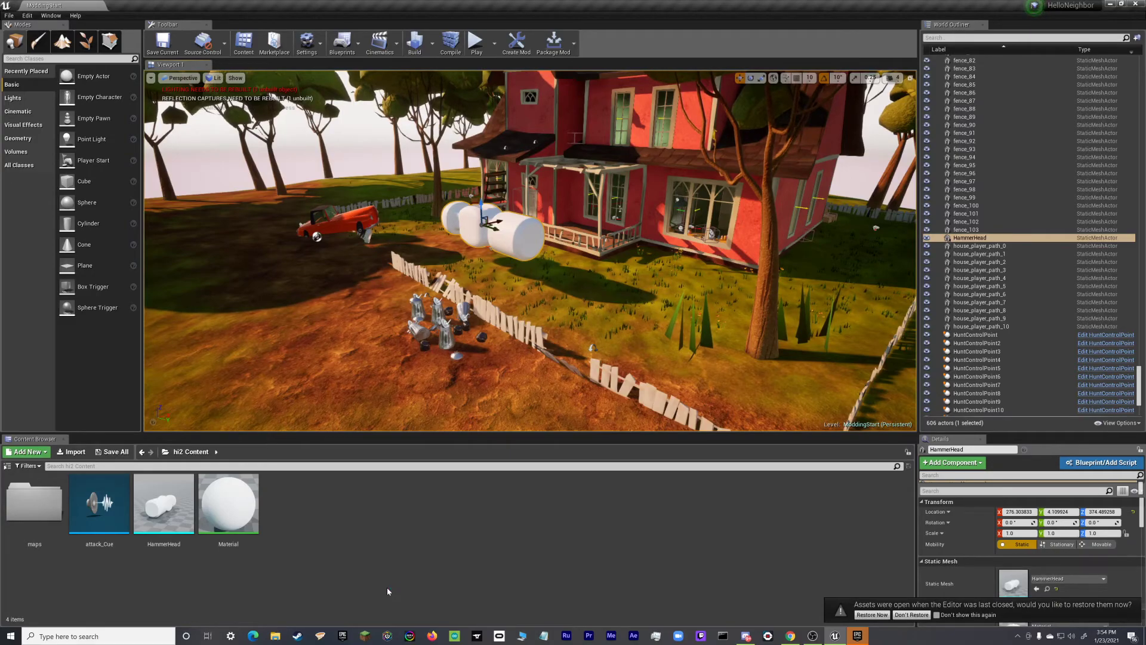
right_click_drag(454, 251, 428, 337)
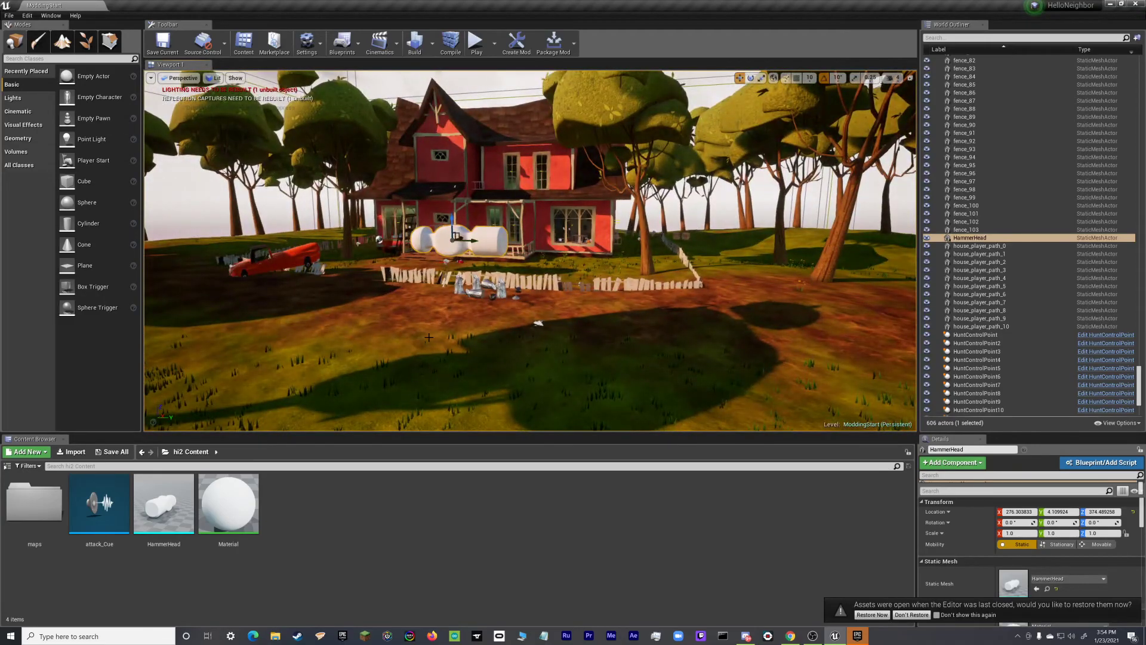